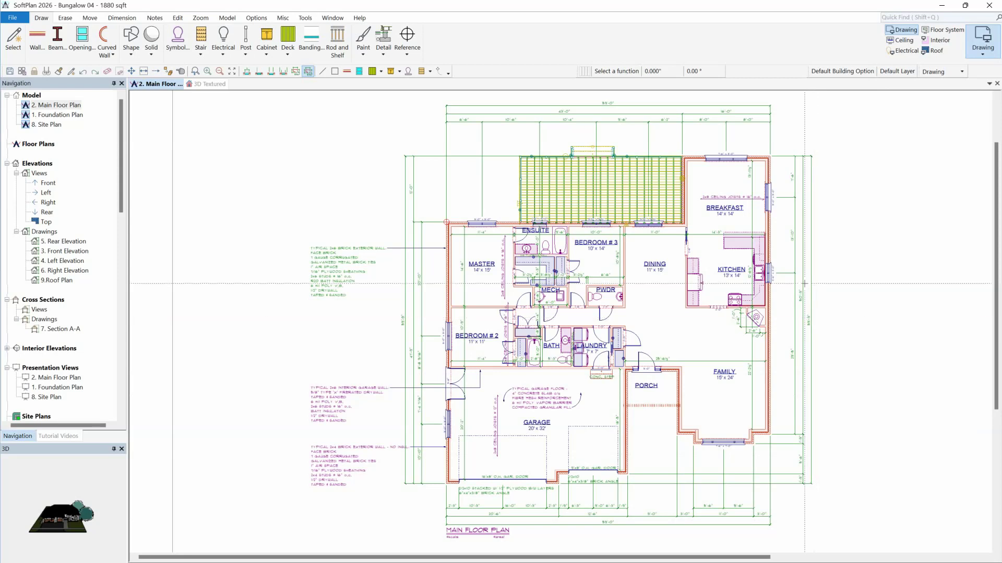
Zoom into the kitchen and bring up the Detail > Opening Shapes list showing Door Layout.
scroll(807, 222, up, 2)
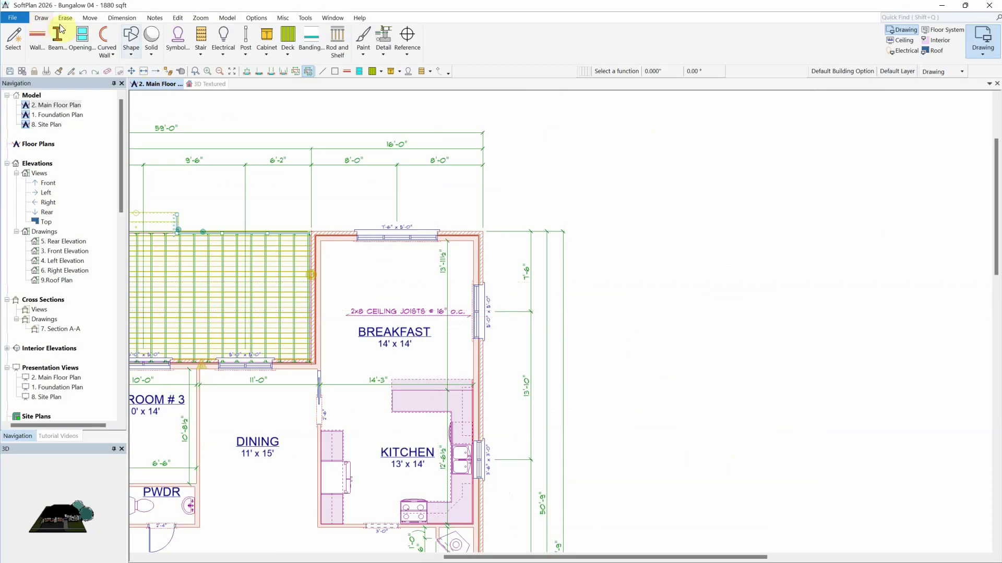
click(384, 52)
mouse_move(393, 69)
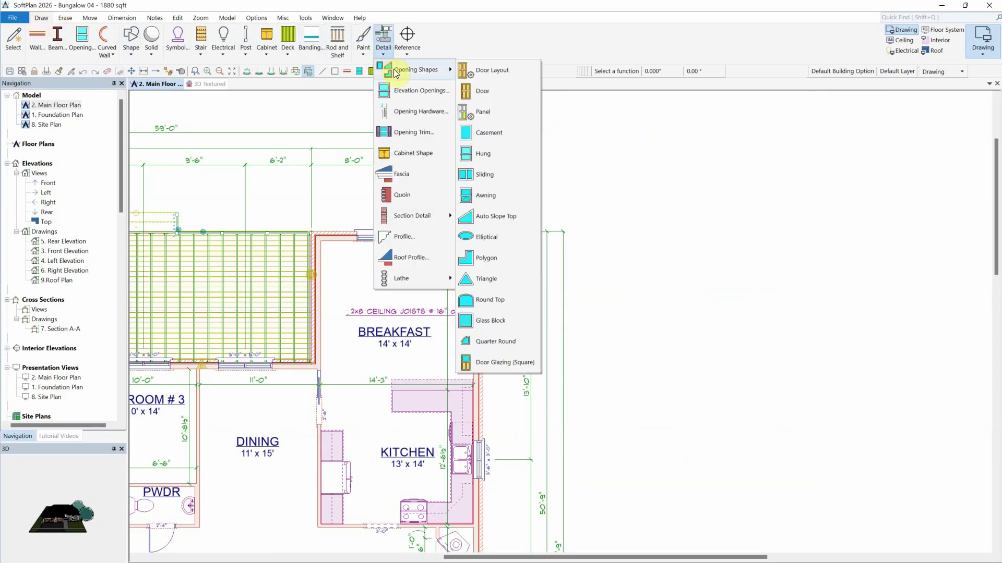
Draw a Door Layout opening rectangle beside the plan and centre it in view.
click(518, 73)
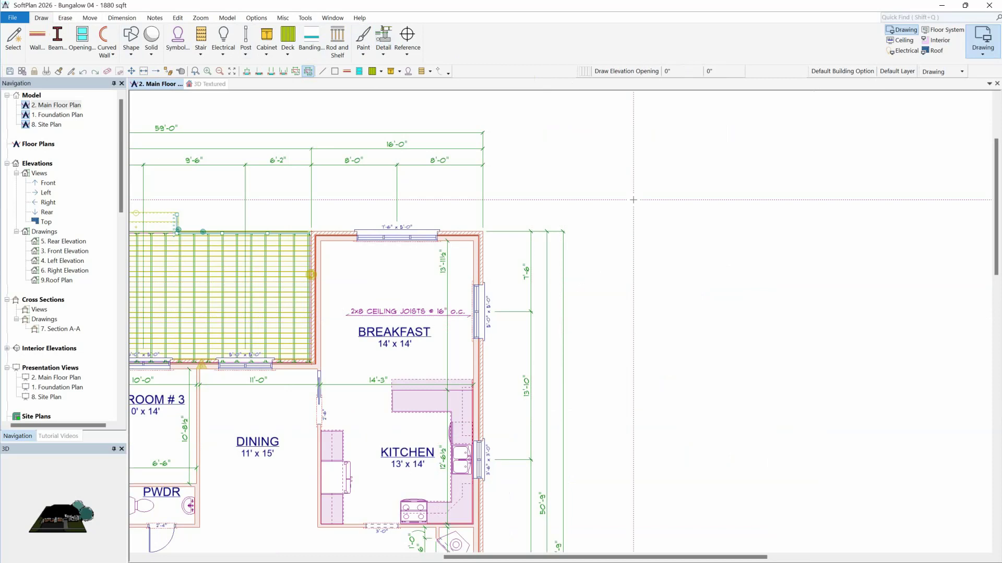
click(629, 209)
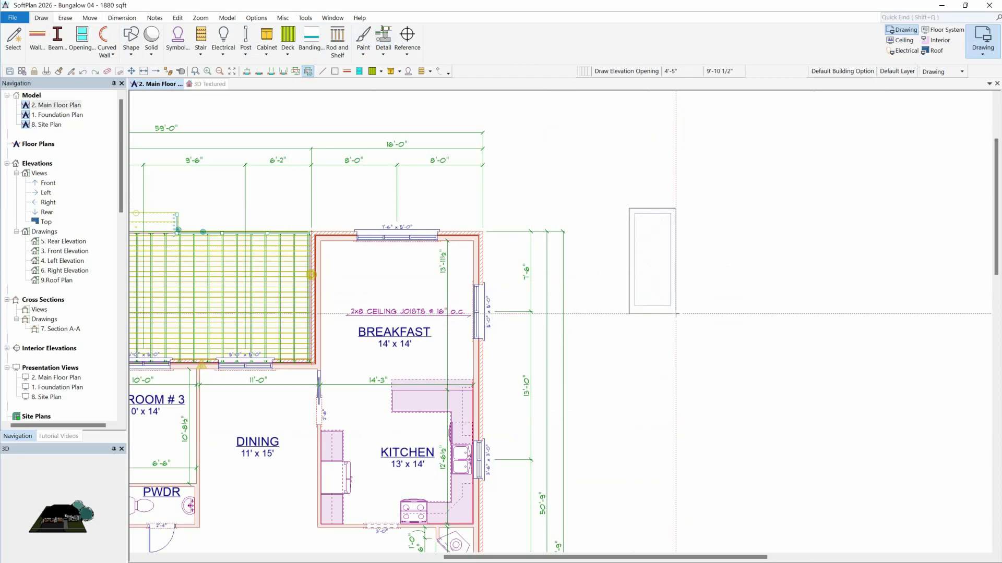
click(673, 304)
middle_drag(663, 302, 440, 320)
Set the door opening's width to 3' 1.500" and height to 6' 8.750".
right_click(431, 276)
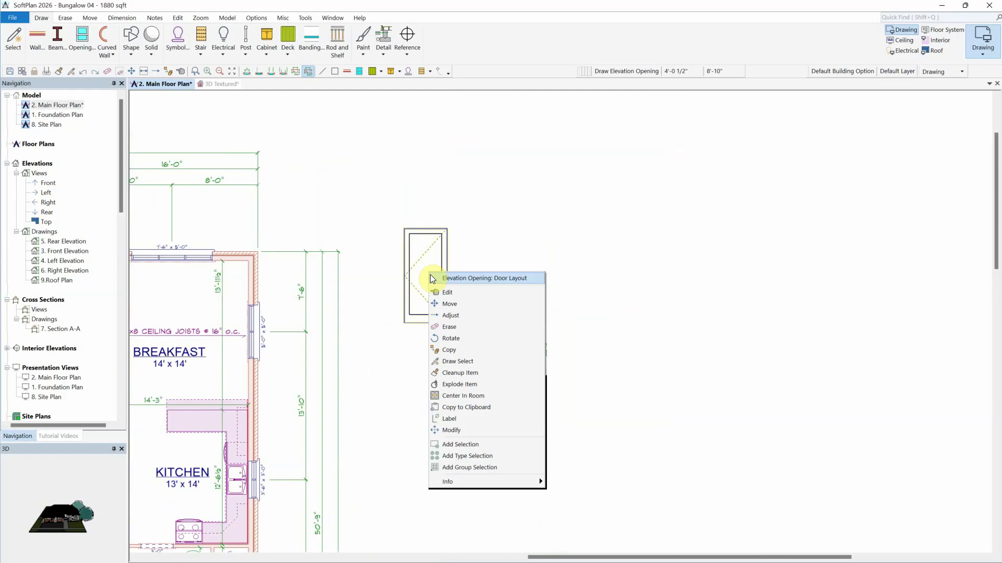
click(438, 292)
click(665, 142)
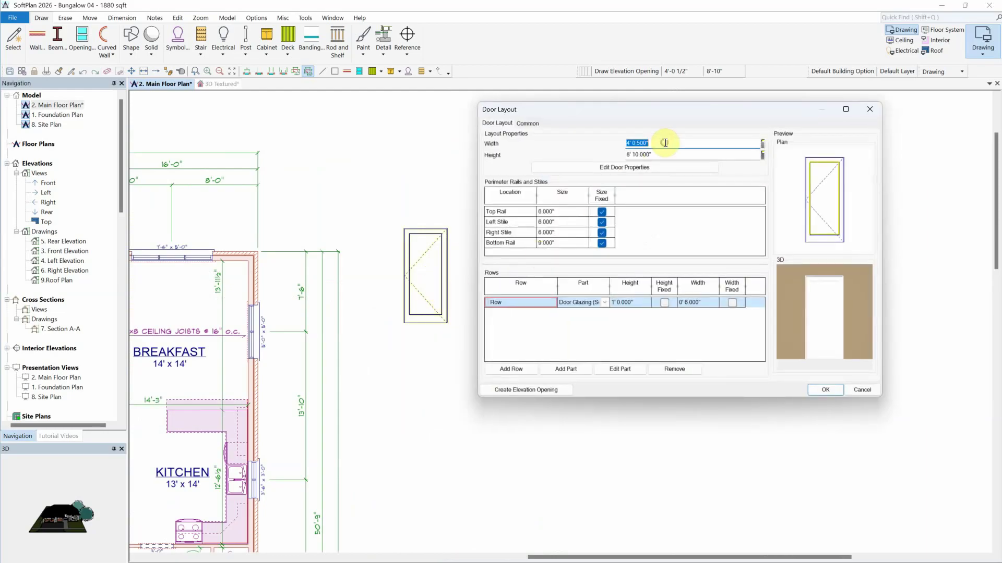
text(3' 1.500")
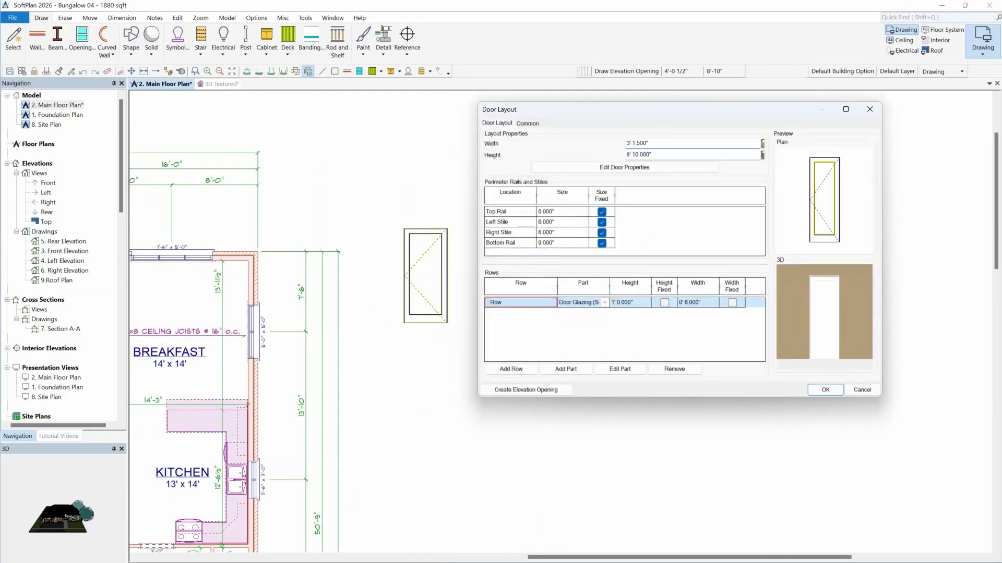
click(671, 154)
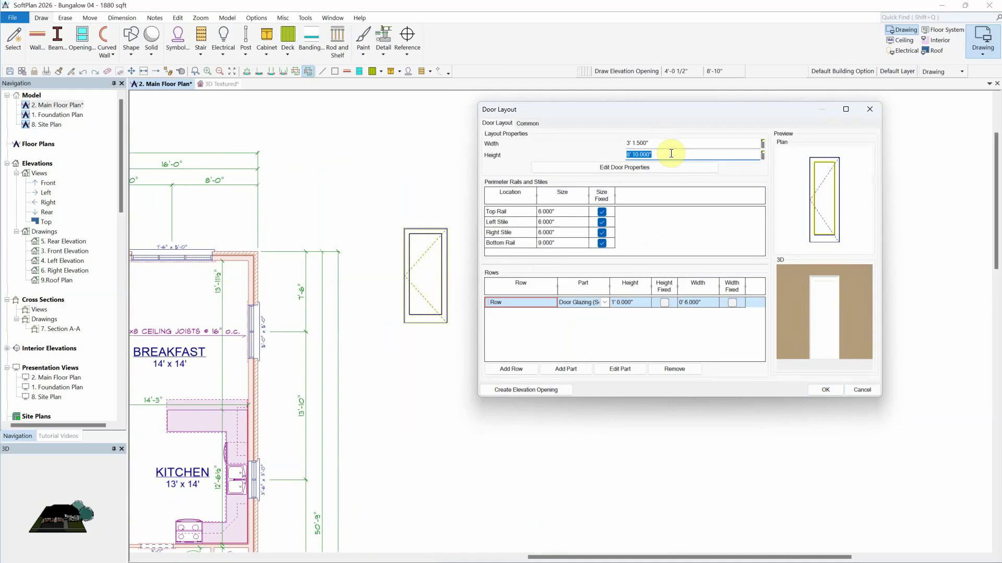
text(6' 8.75)
key(Tab)
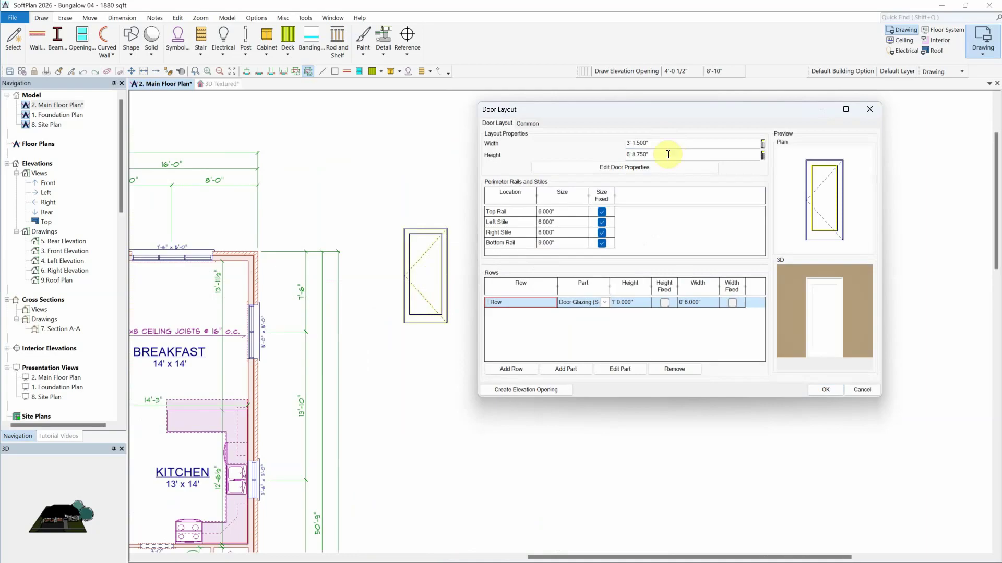
click(609, 169)
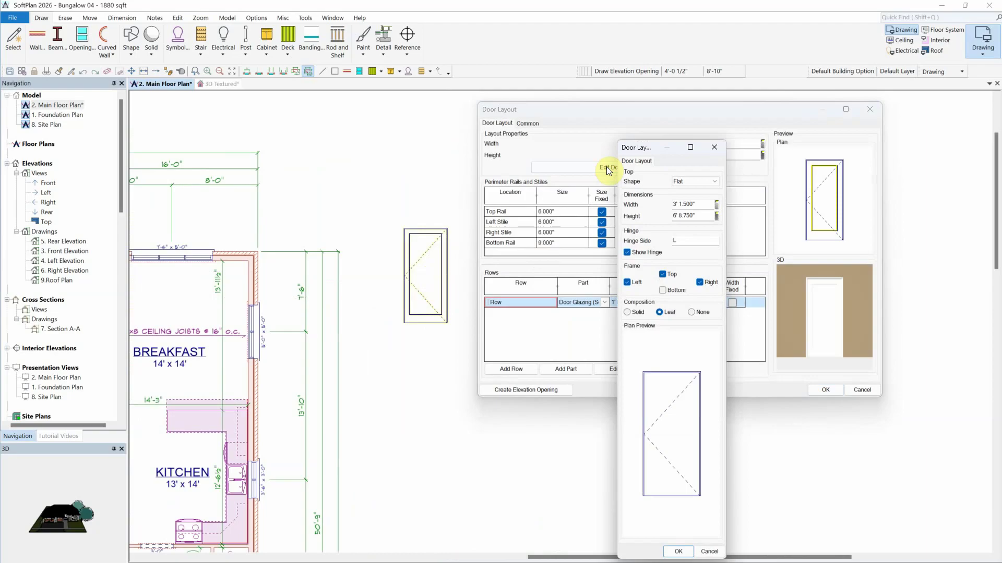
click(713, 183)
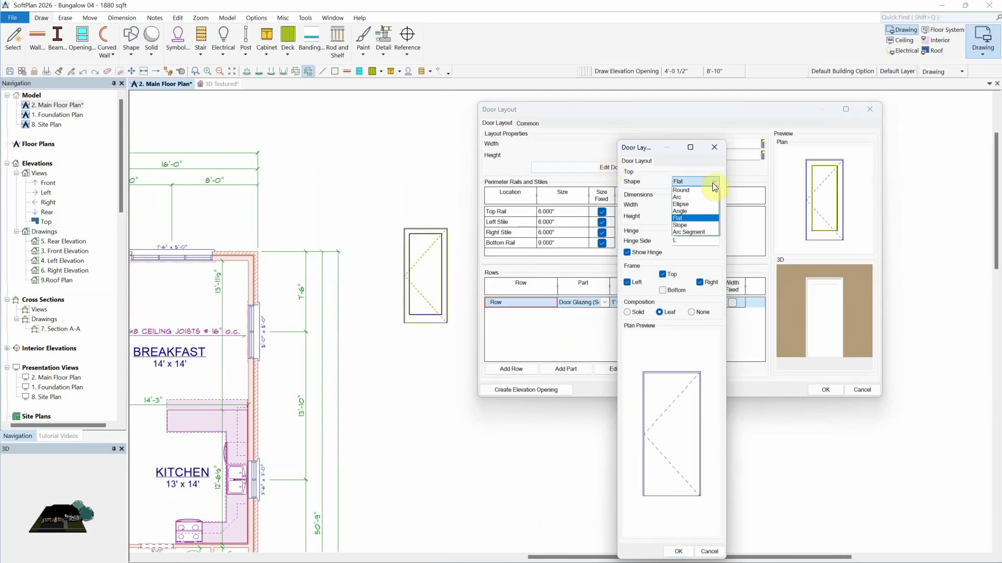
click(712, 182)
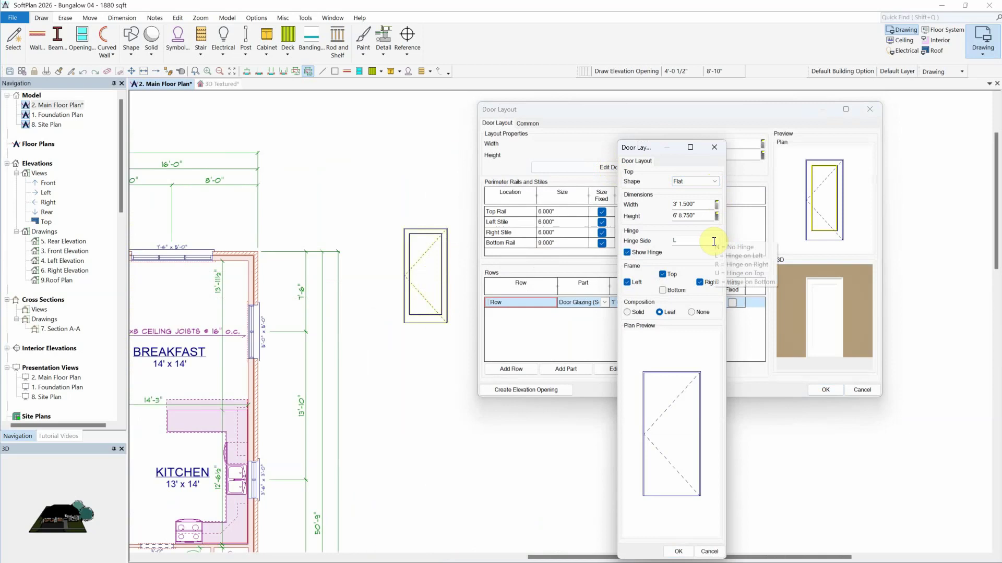
click(674, 271)
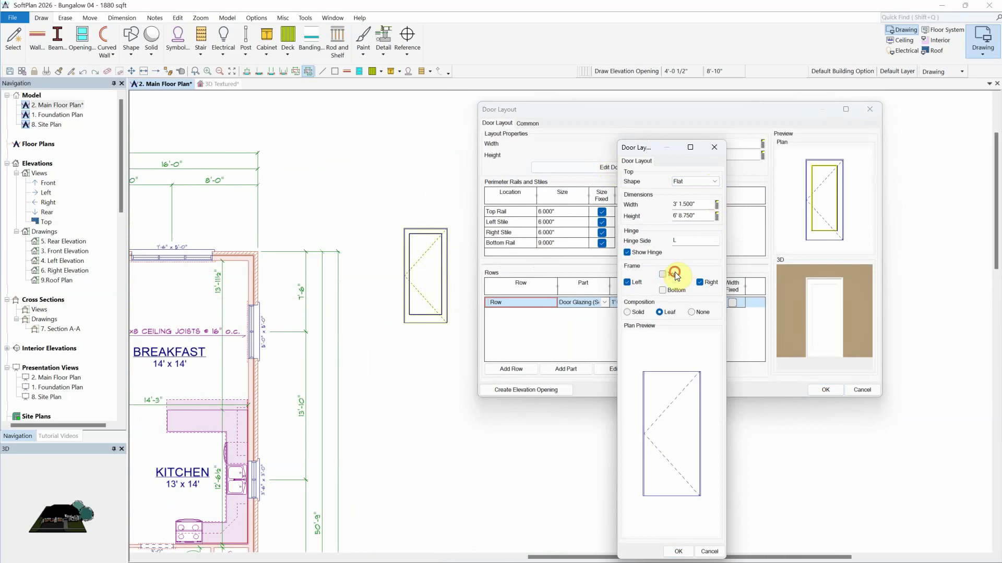
click(675, 272)
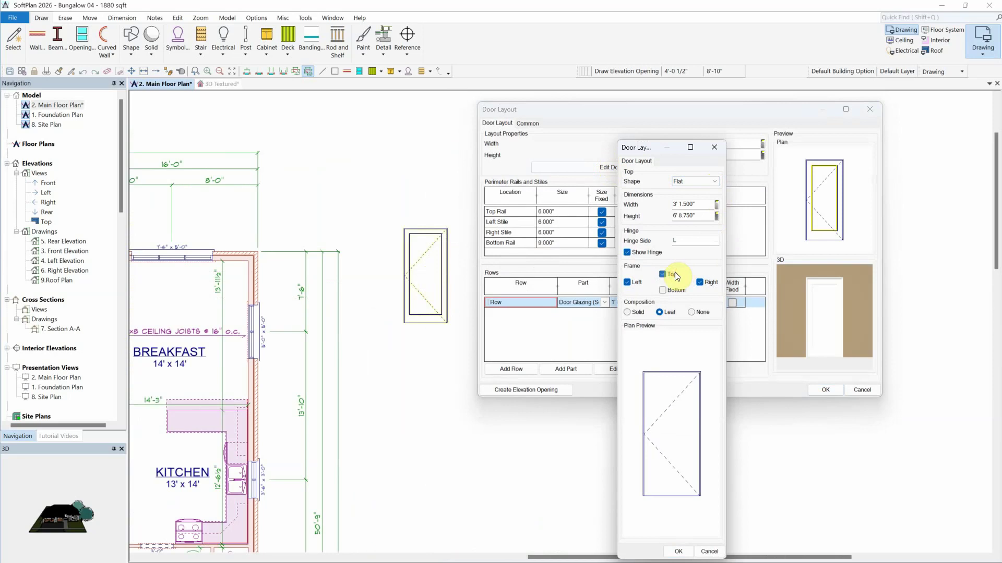
click(679, 552)
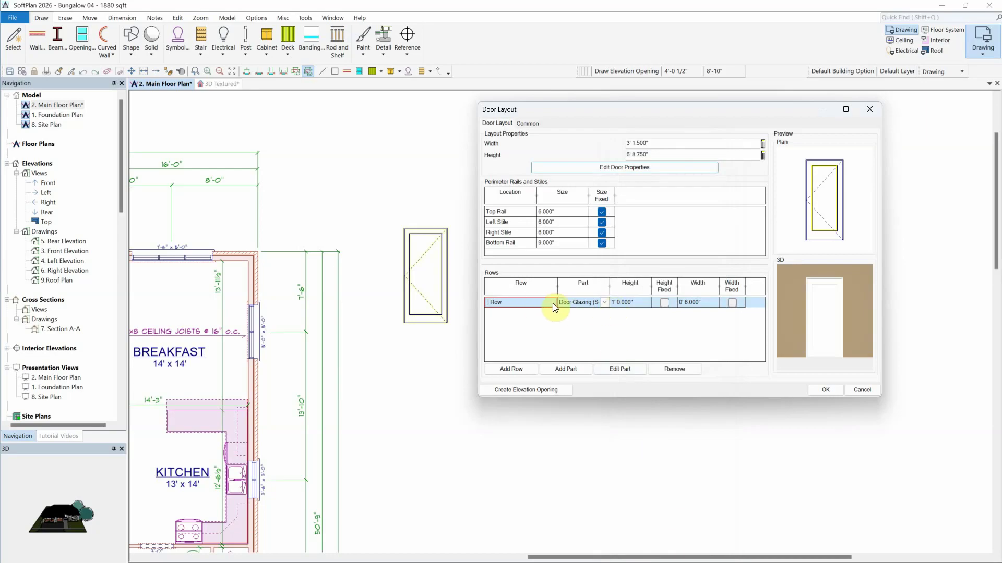
Keep the first row as Door Glazing with a fixed 4' 0.000" height.
click(603, 302)
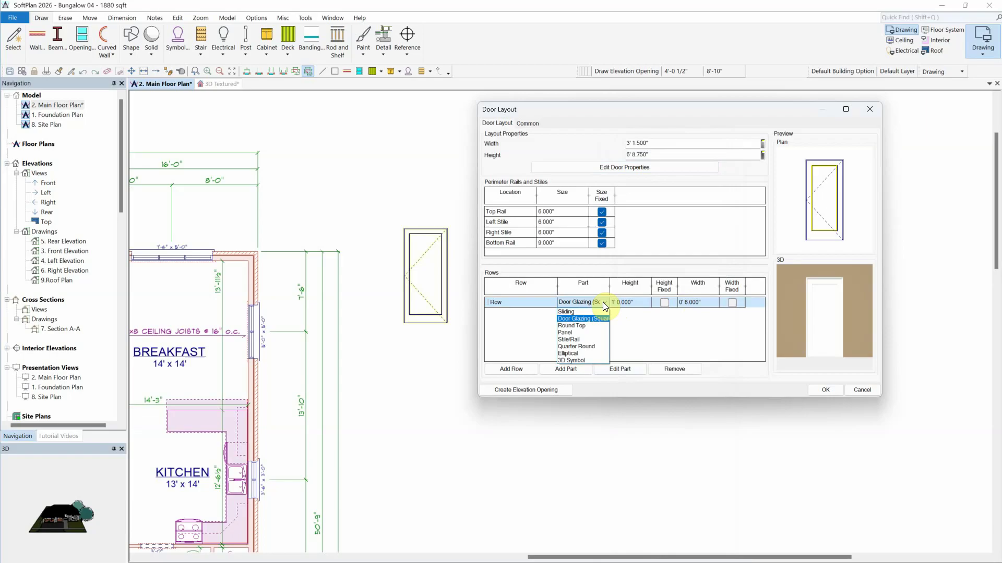
click(602, 302)
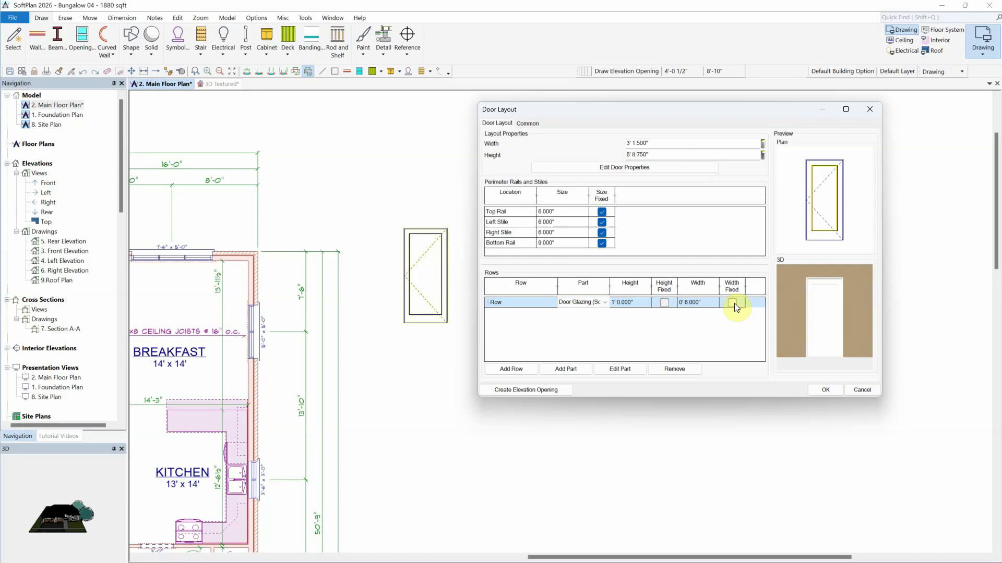
click(639, 303)
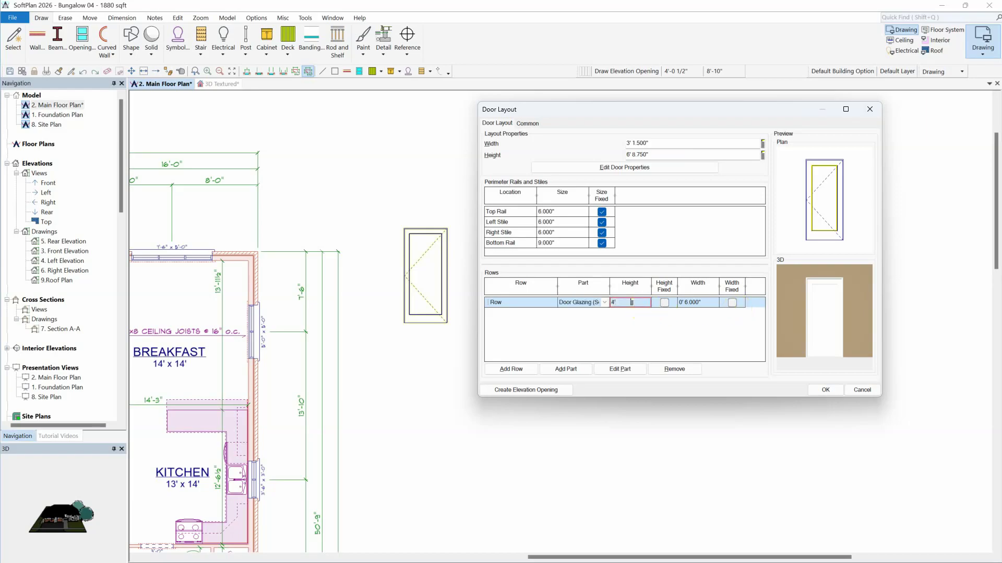
click(646, 307)
click(665, 303)
Add a second row as a Stile/Rail with a fixed 0' 4.000" height.
click(516, 372)
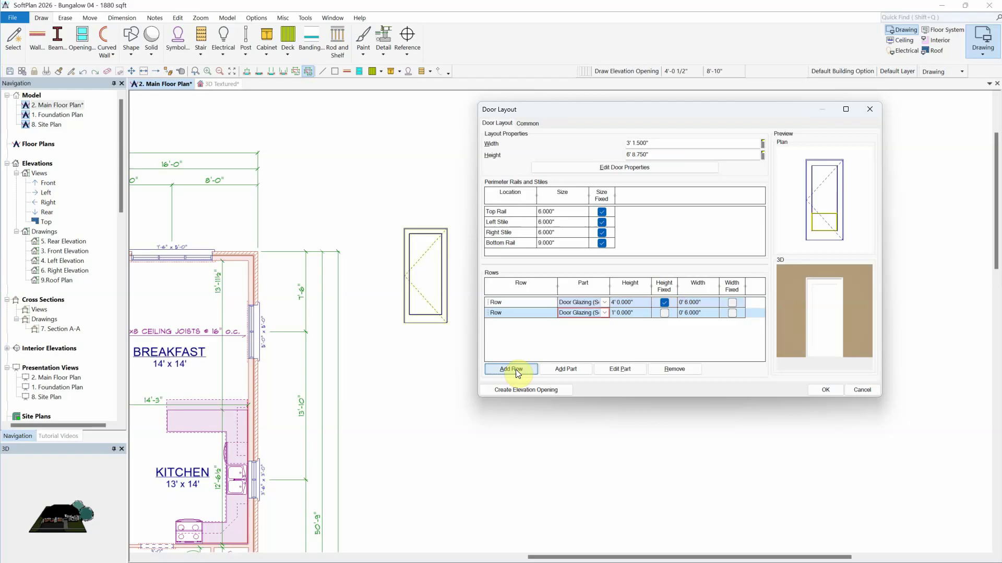
click(605, 314)
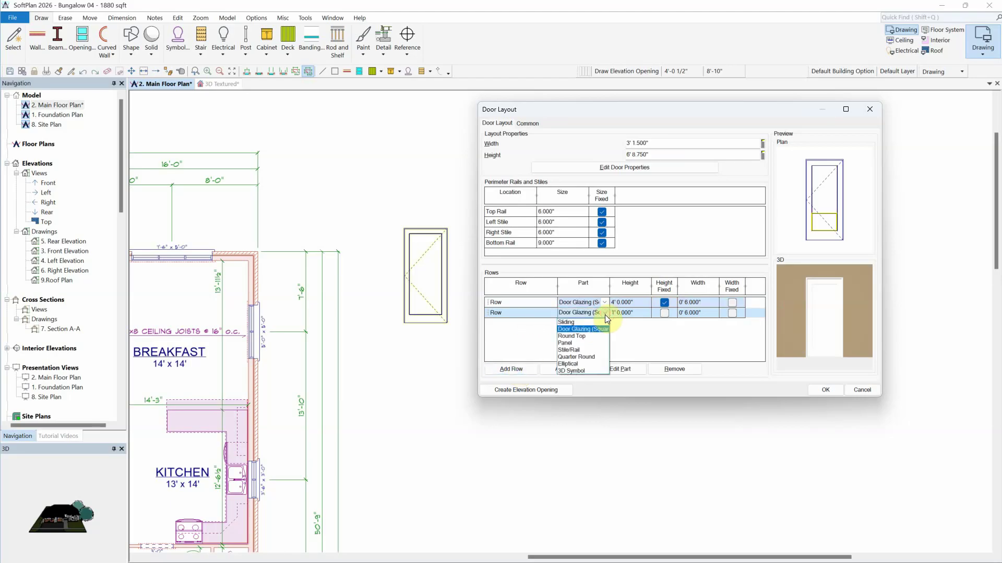
click(597, 349)
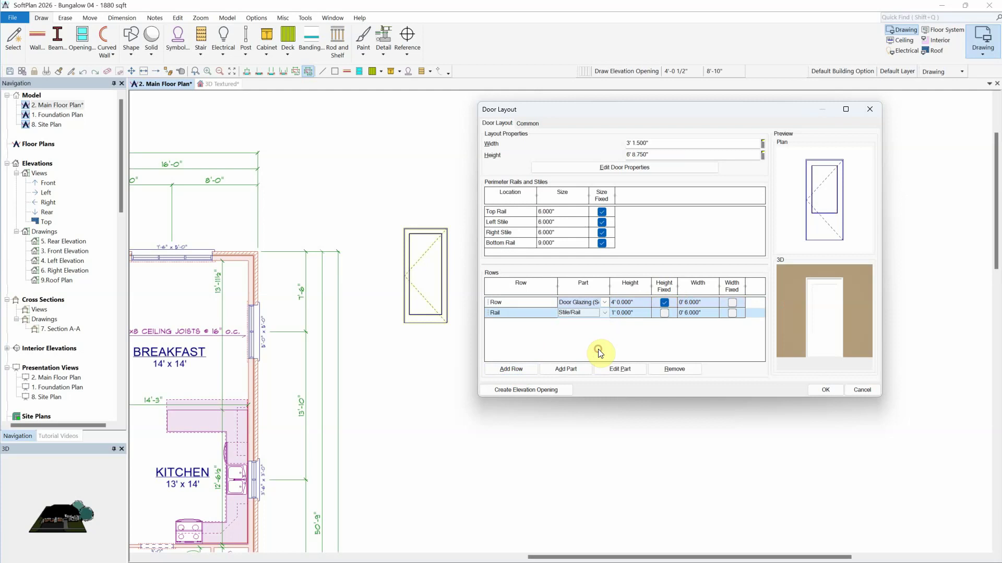
click(637, 314)
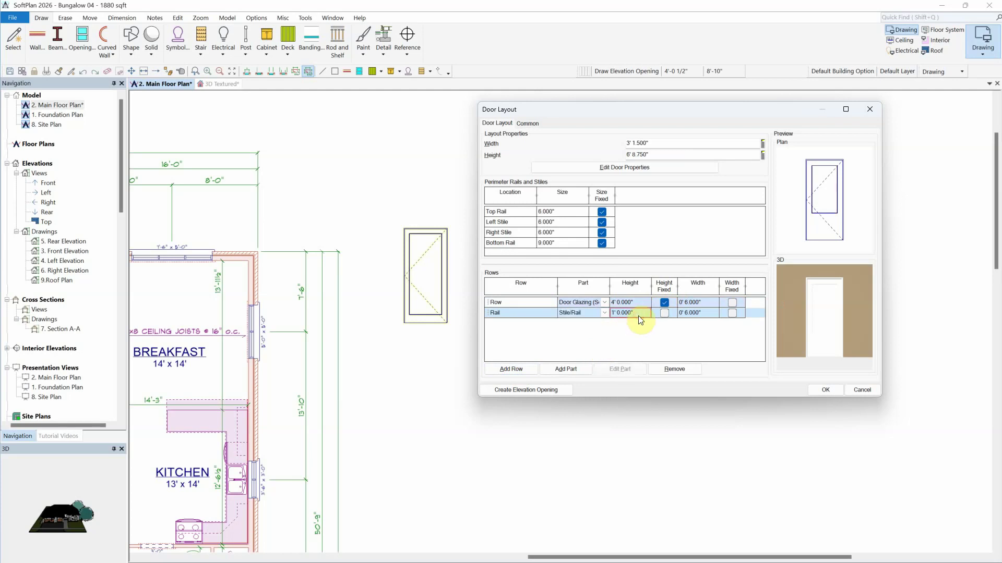
click(664, 313)
Add a third row and set its part type to Panel.
click(528, 370)
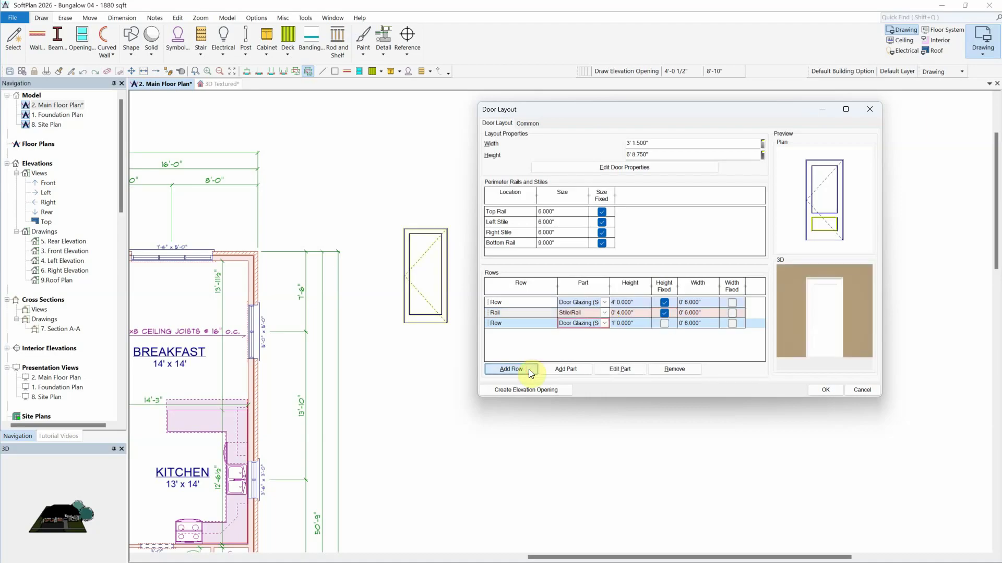
click(604, 323)
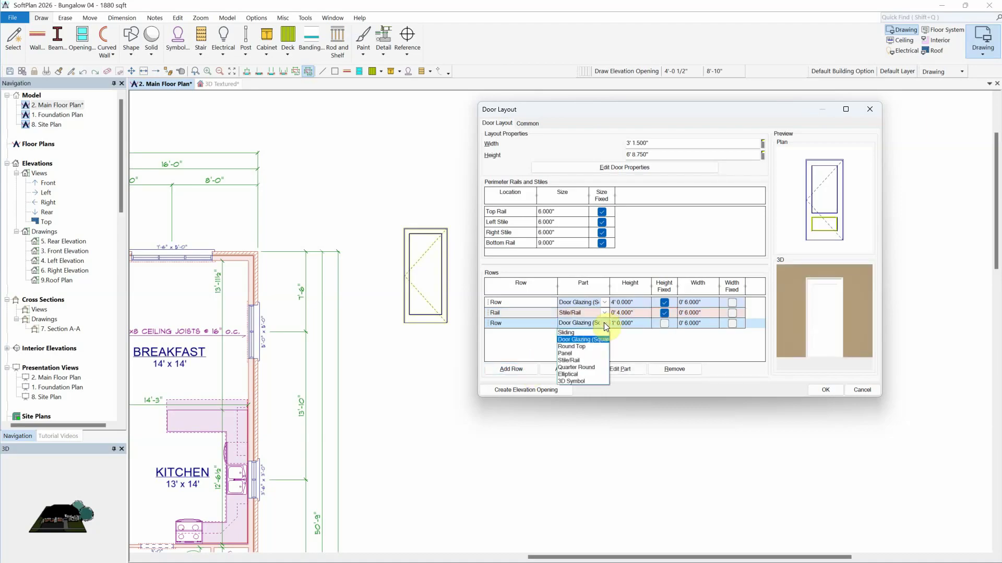
click(578, 353)
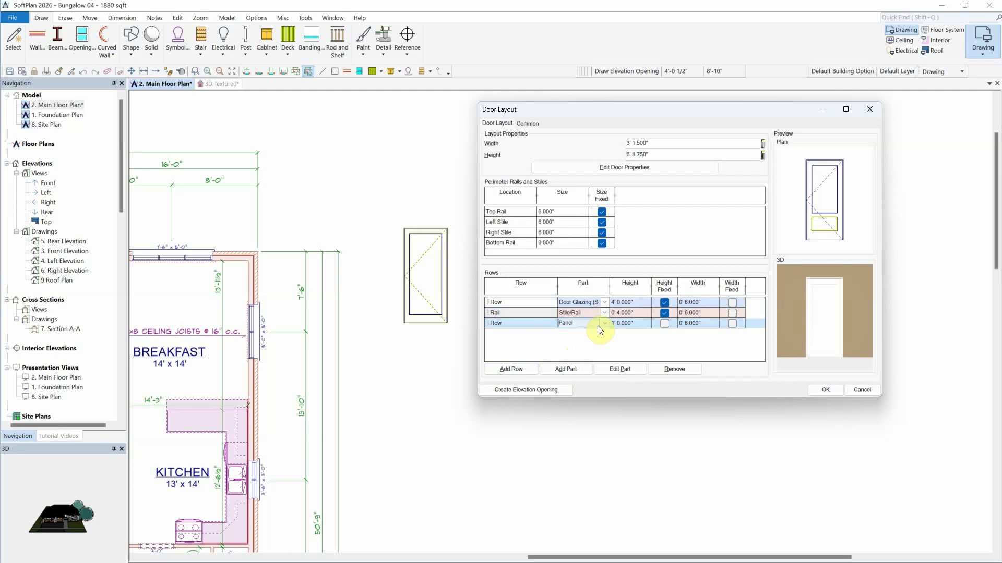
Give the bottom panel a Raised shape with a 0' 1.500" profile width.
click(634, 369)
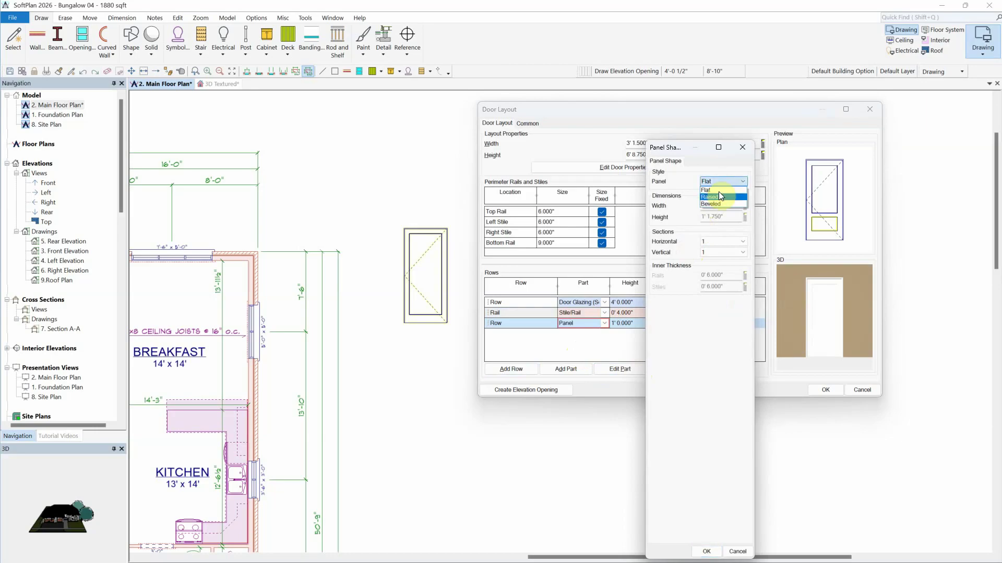
click(720, 197)
double_click(722, 192)
text(1)
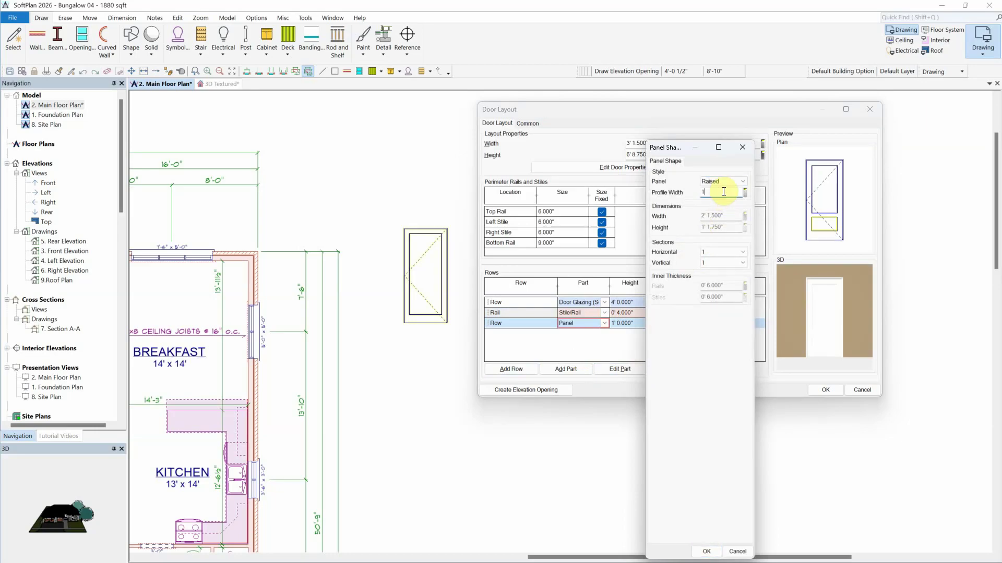
text(.5)
key(Tab)
click(706, 551)
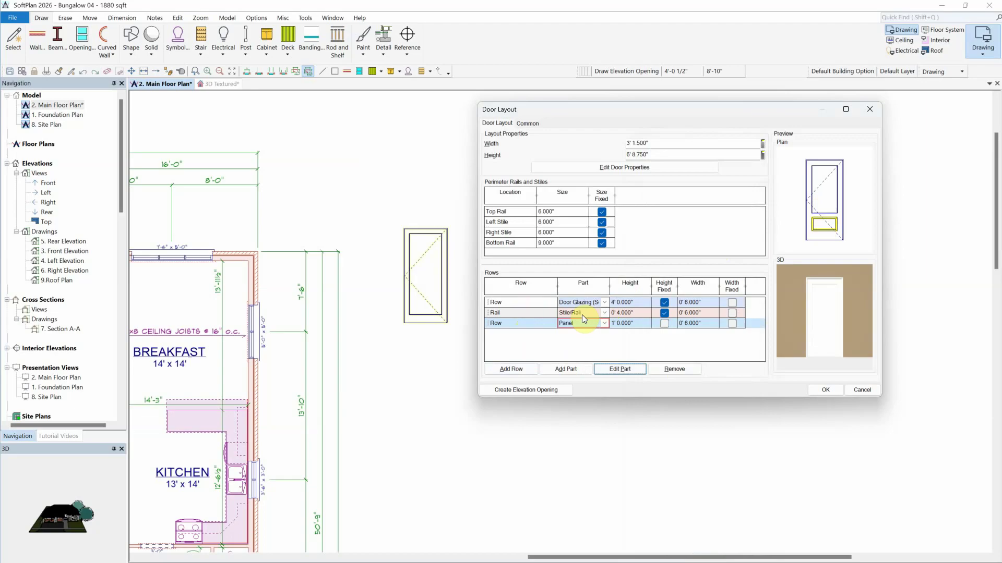
Add a Stile/Rail part beside the bottom panel, fixed at 4" wide.
click(581, 370)
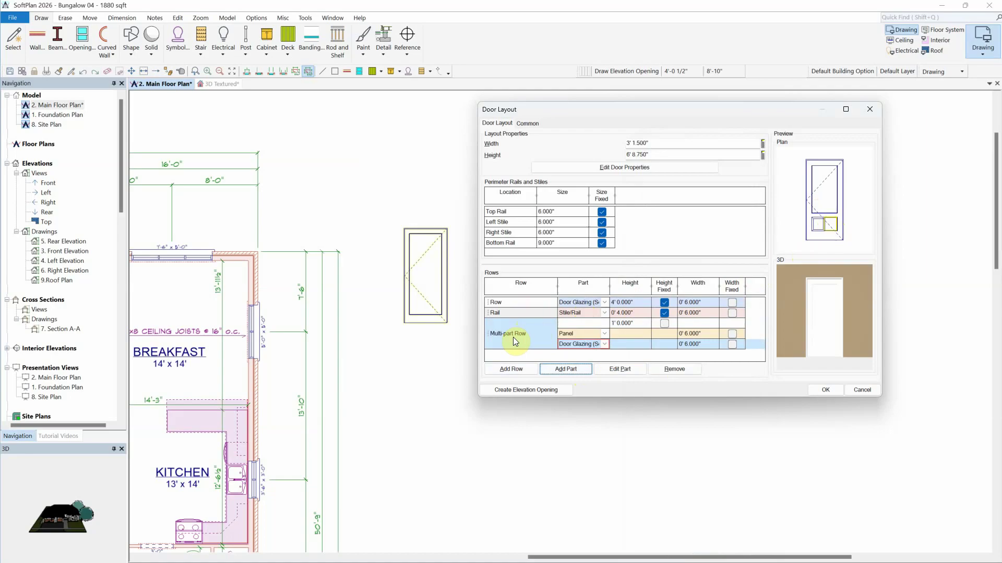
click(603, 344)
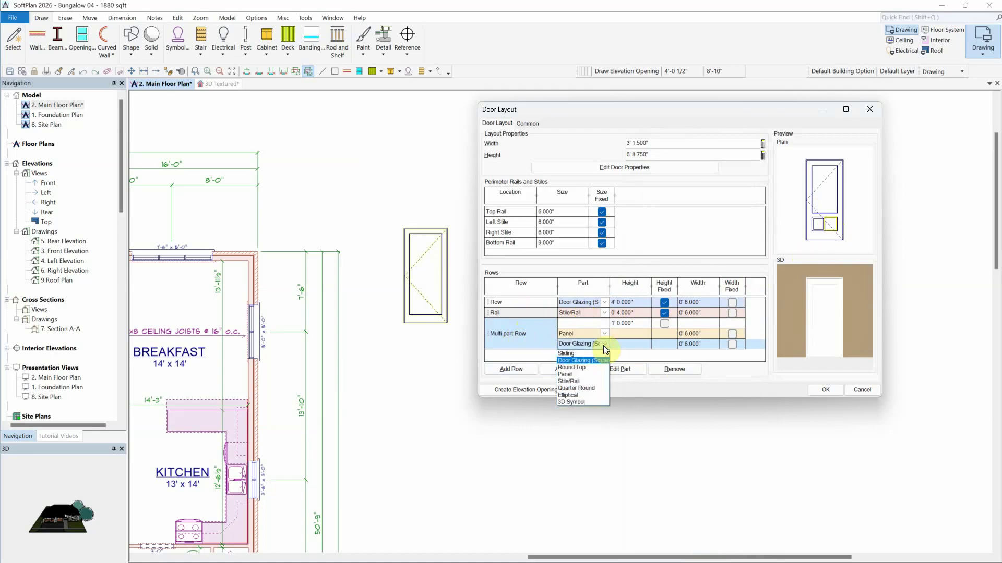
click(586, 380)
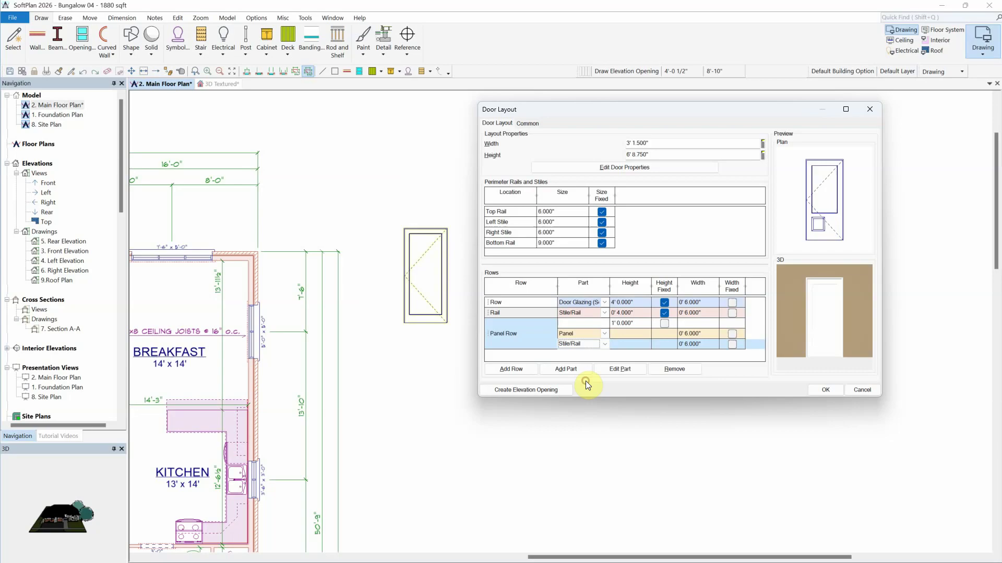
click(708, 345)
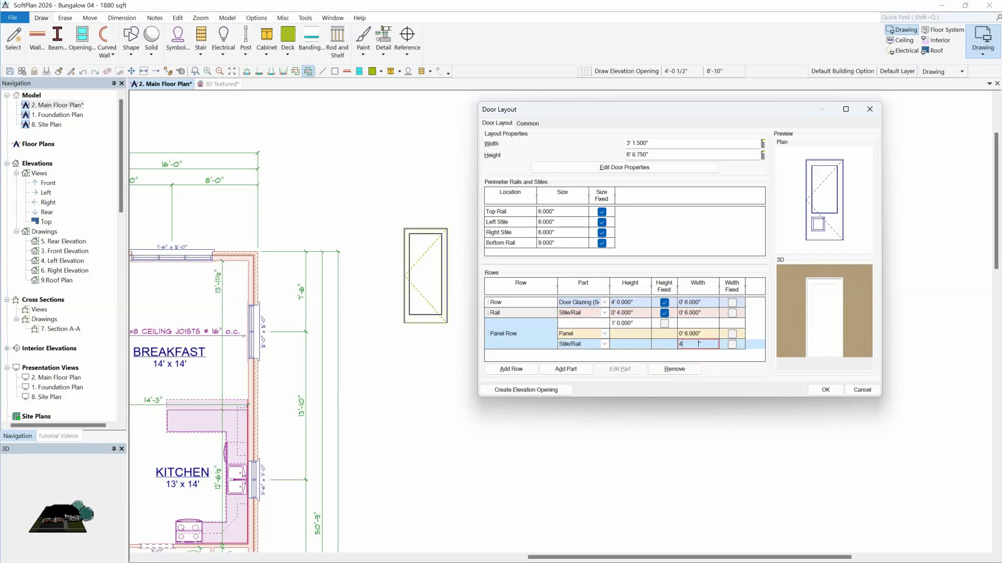
text(4)
key(Return)
click(732, 344)
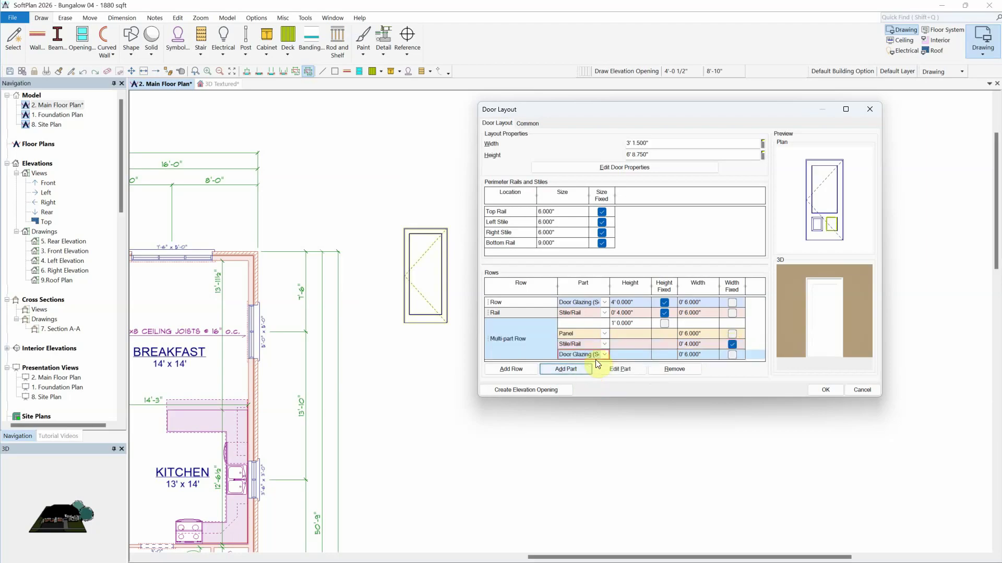
click(604, 355)
Make the third bottom-row part a Raised Panel with a 1.5" profile width.
click(581, 374)
click(608, 370)
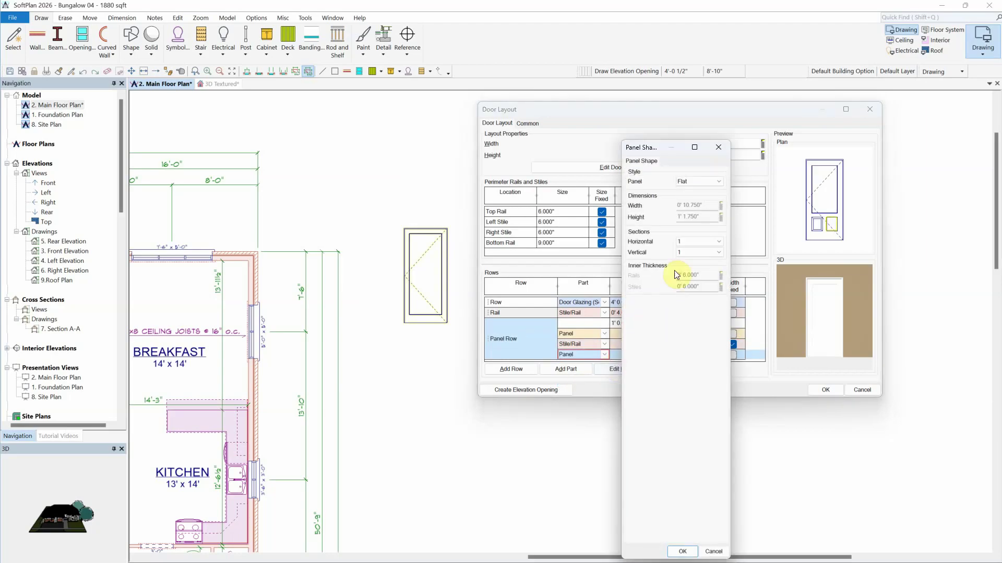
click(707, 182)
click(699, 197)
double_click(698, 193)
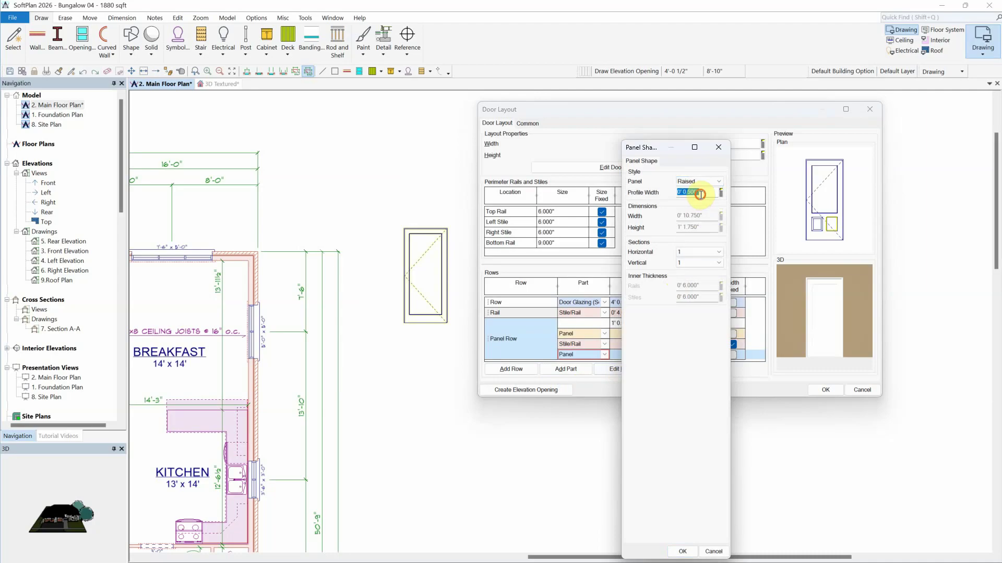
text(1.5)
key(Tab)
click(683, 552)
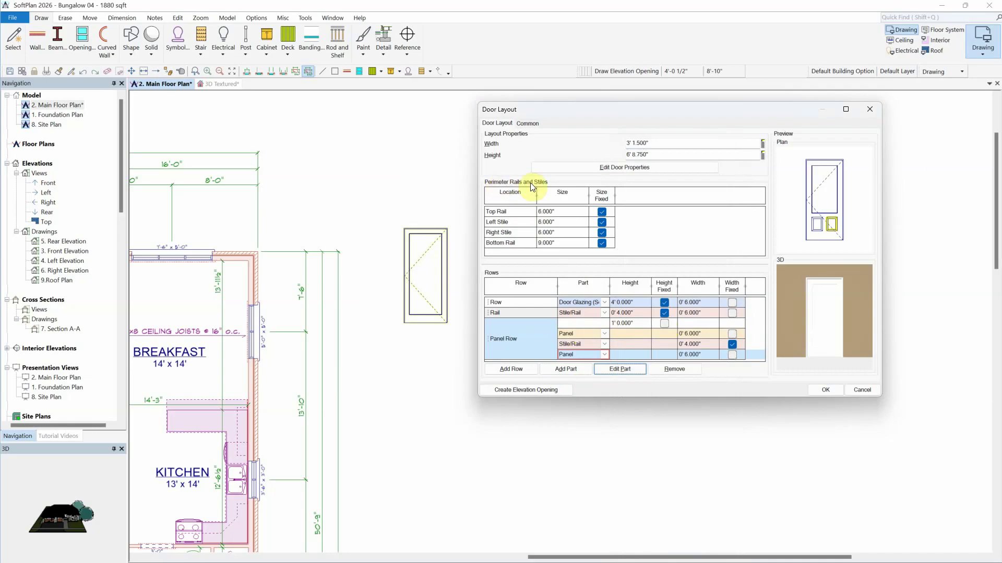
Set the top rail and both stiles to 4" and the bottom rail to 6".
click(567, 212)
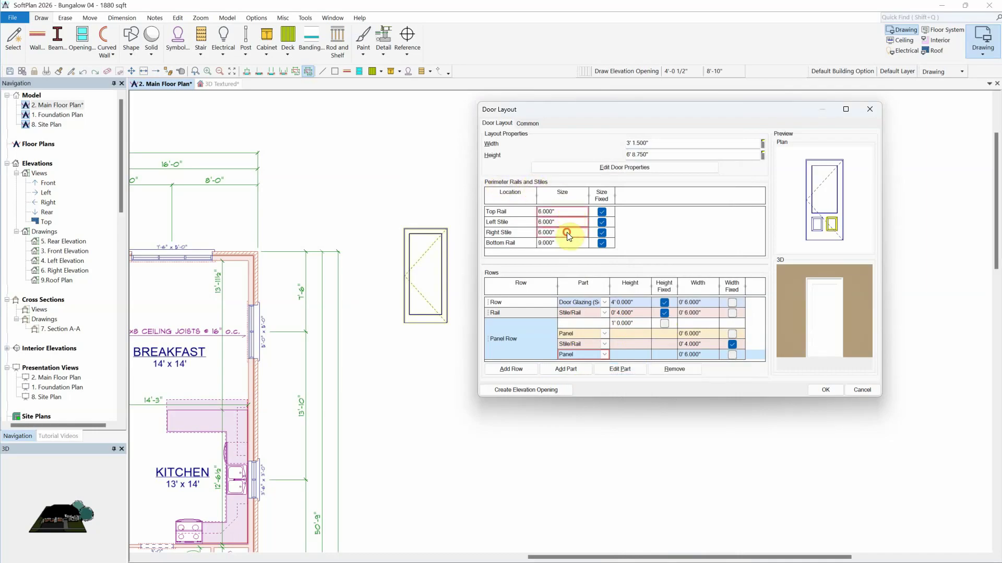
text(4)
key(Return)
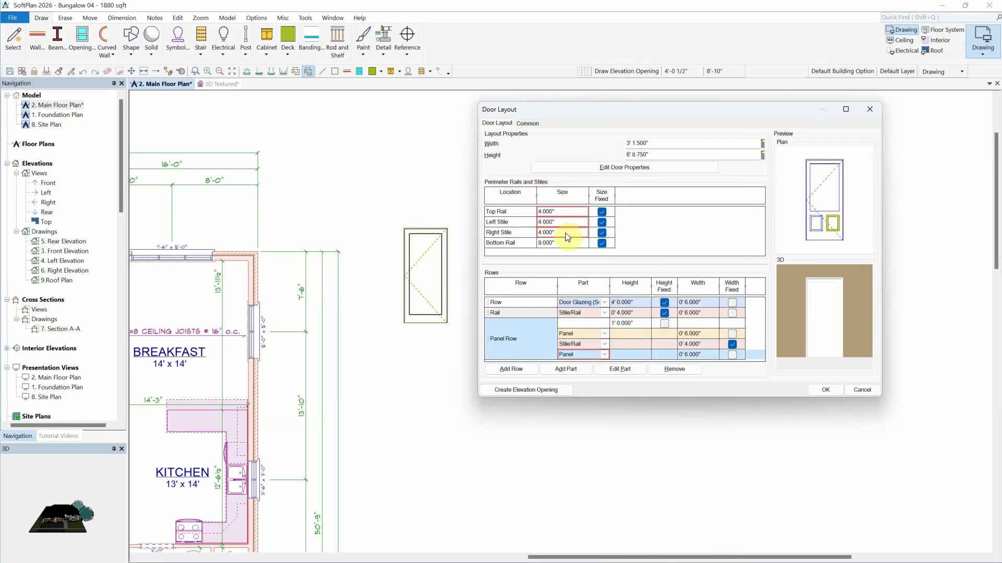
click(565, 243)
text(6)
key(Return)
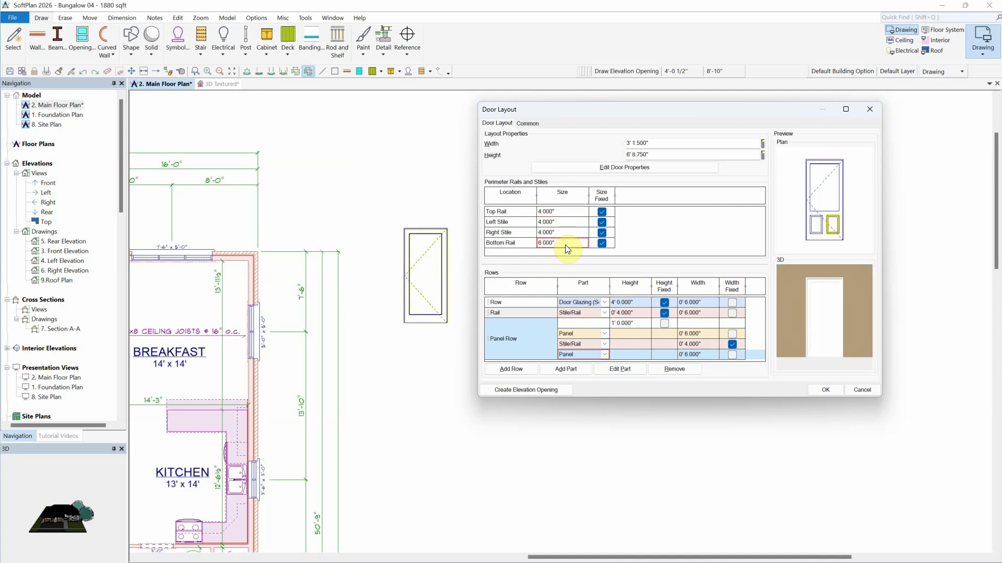
Change the Door Glazing row height to 5' 0.000".
click(636, 304)
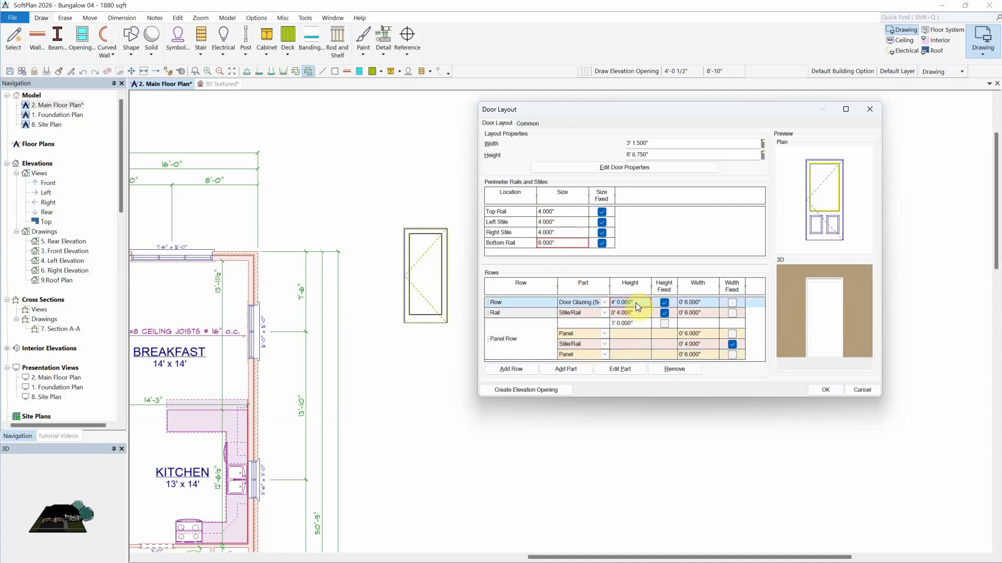
key(Return)
Save the door design to the Door library as an elevation opening named 'French Panel'.
click(568, 387)
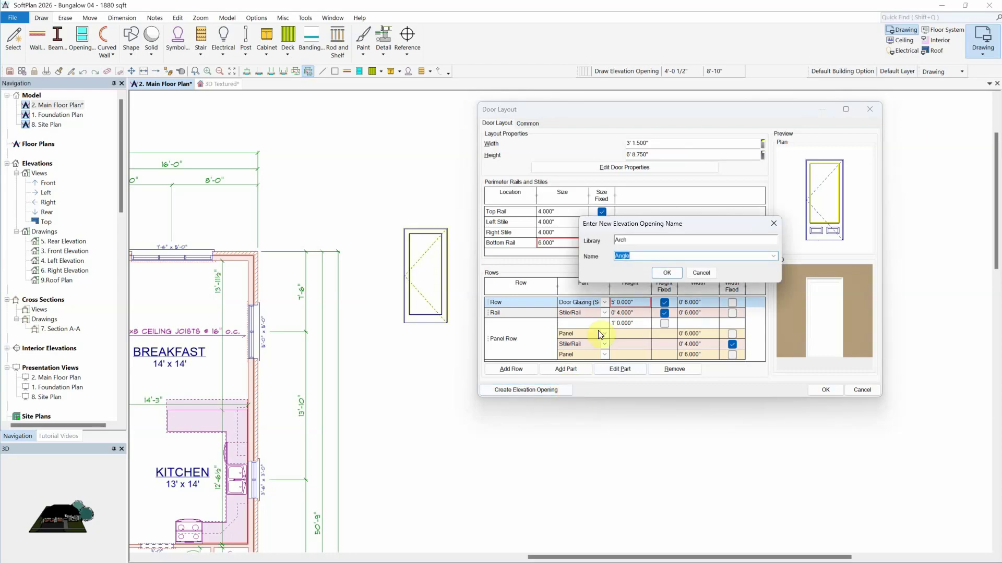
click(626, 241)
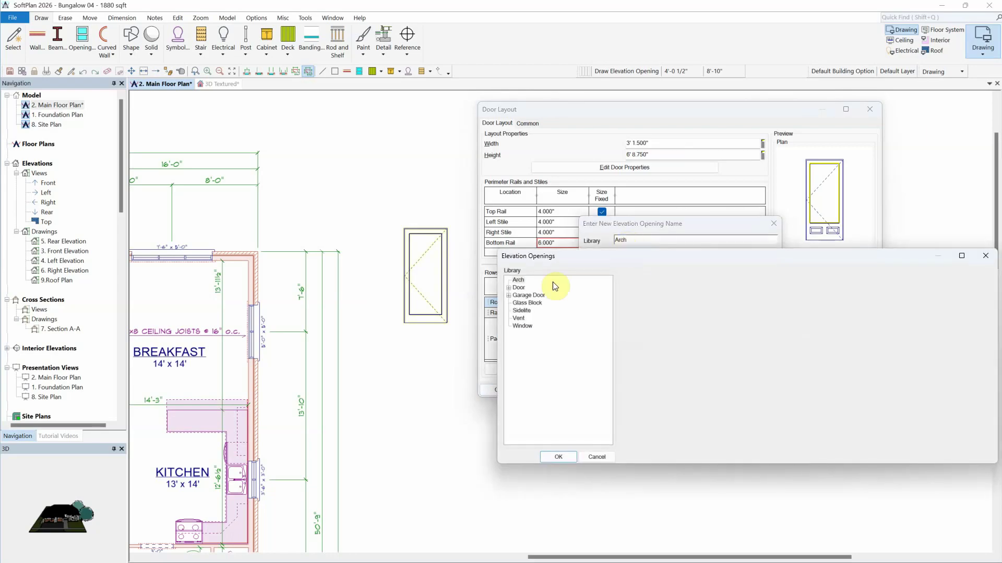
double_click(519, 288)
click(558, 457)
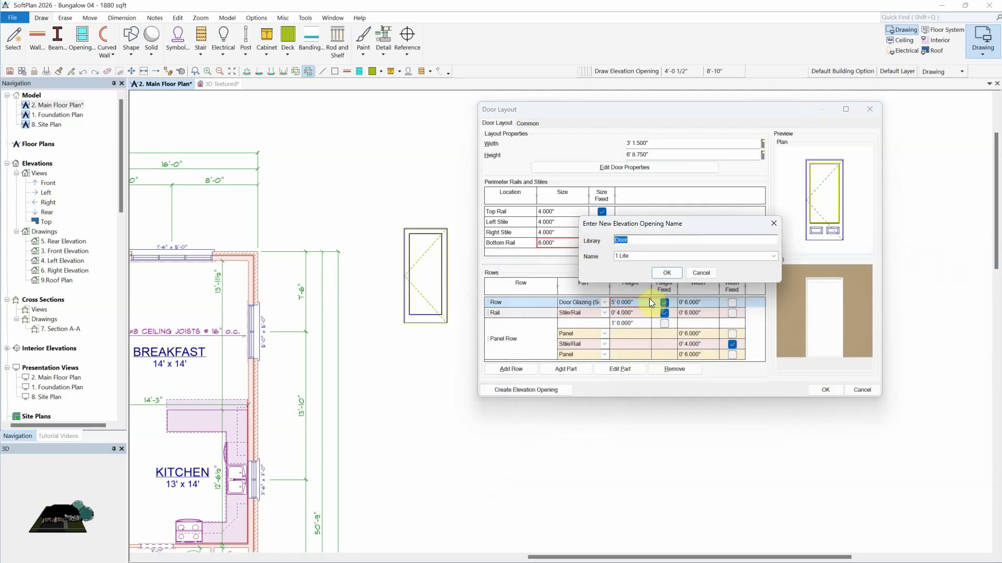
click(638, 256)
key(BackSpace)
key(Caps_Lock)
text(French )
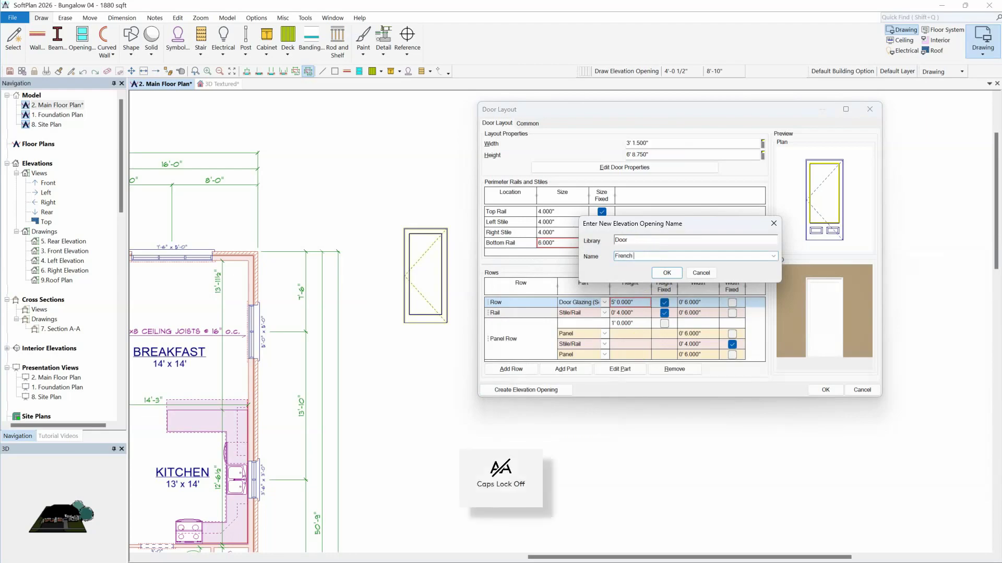
text(Pan)
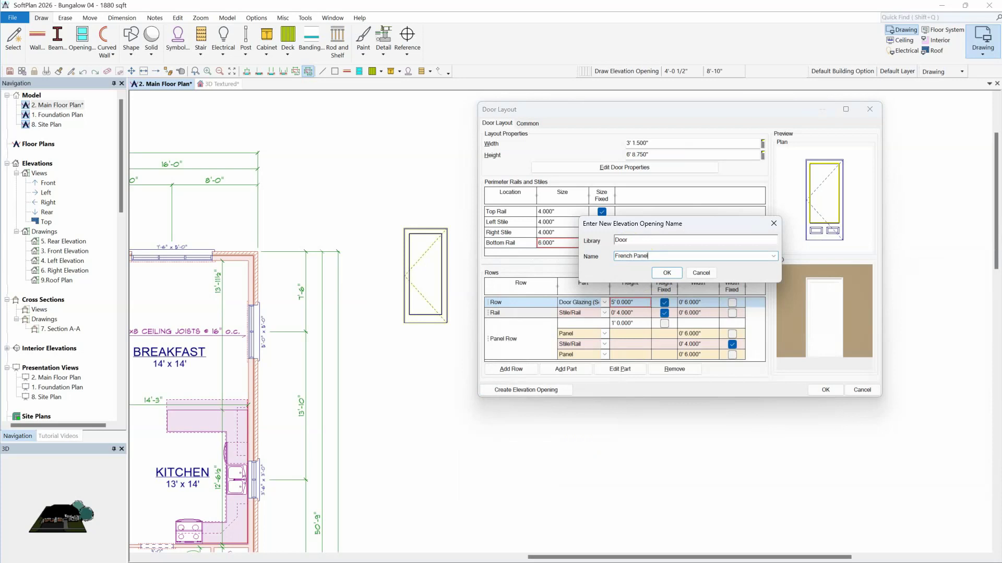
text(el)
click(667, 272)
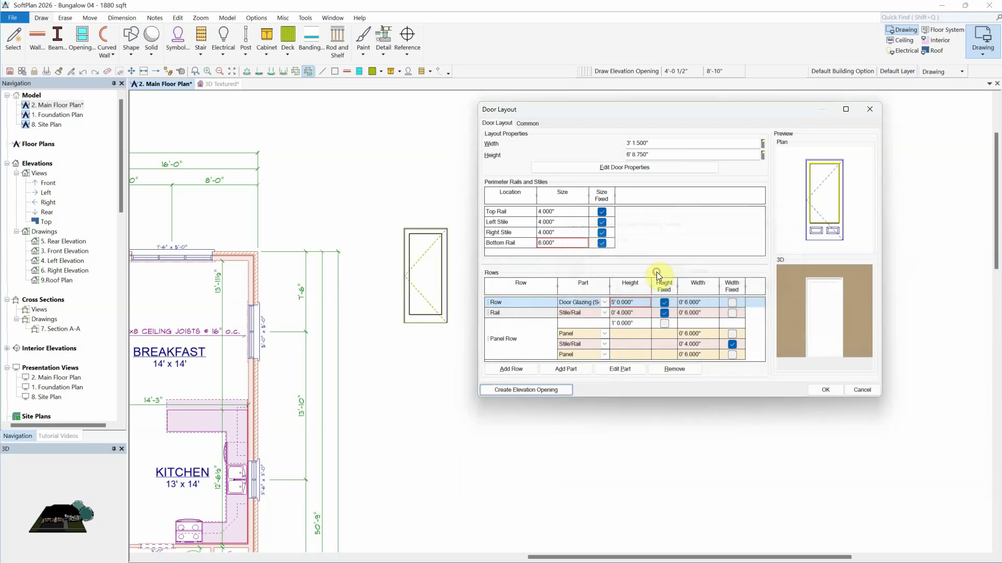
Apply the French Panel design to the door and go to the System Library manager.
click(822, 391)
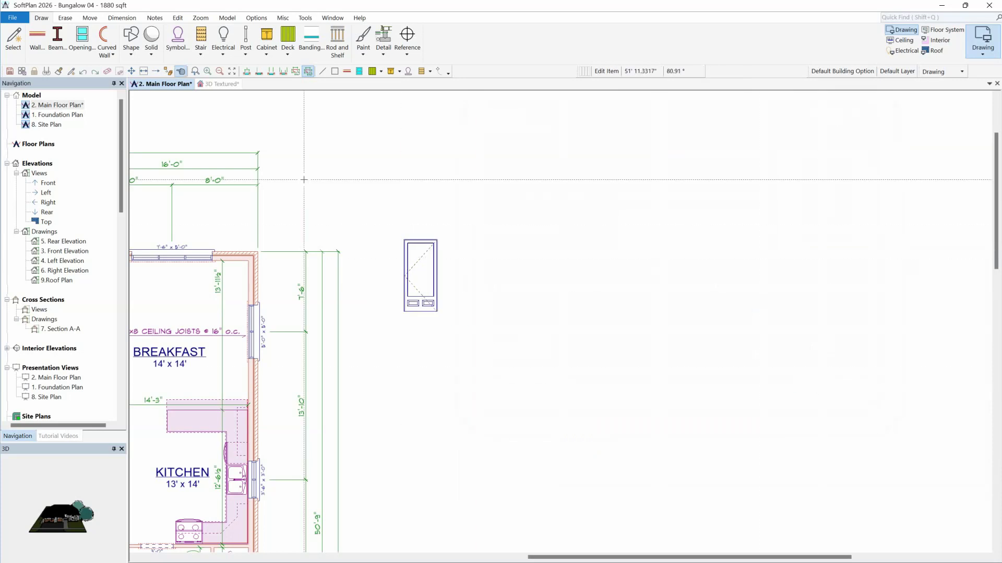
click(18, 21)
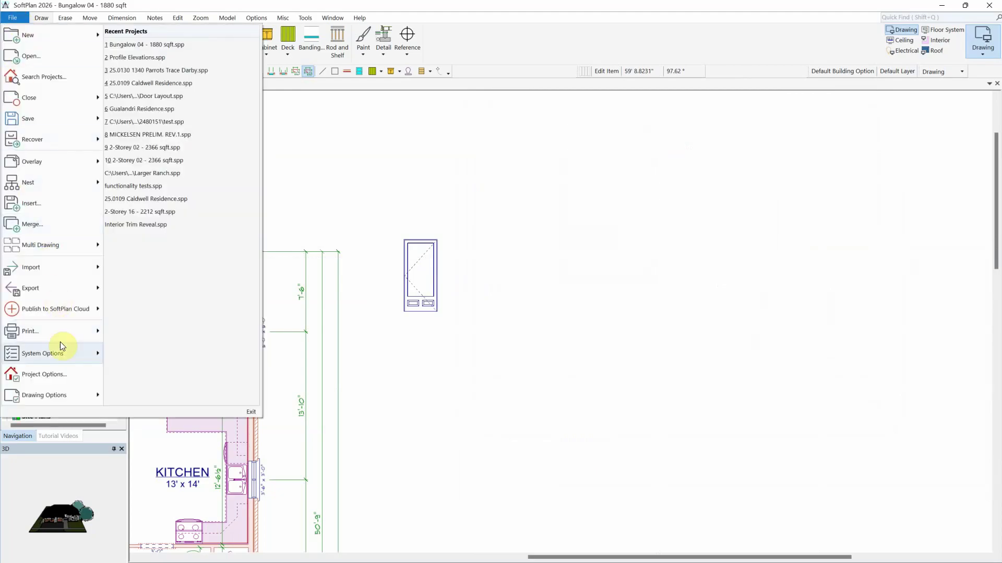
mouse_move(61, 350)
click(146, 418)
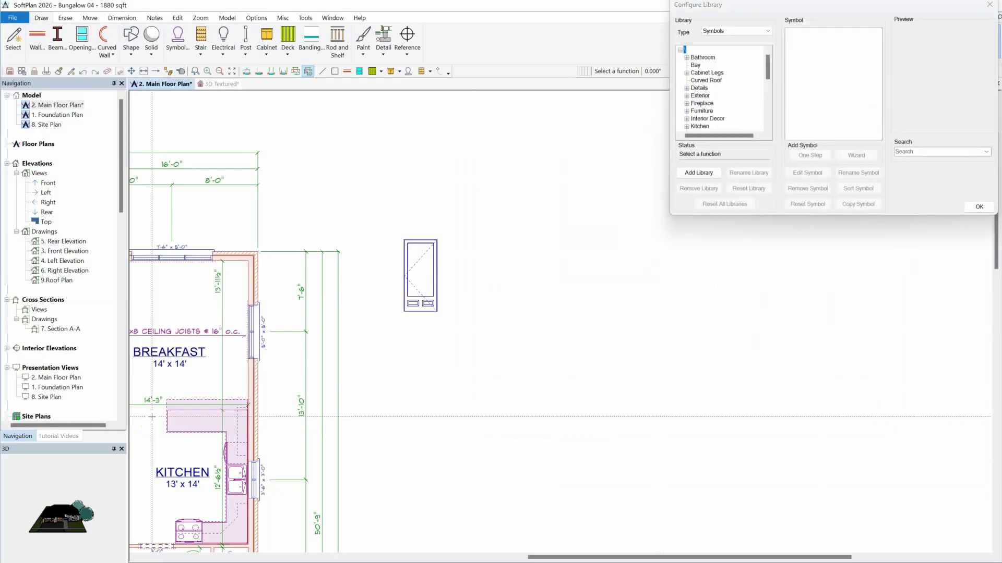
Select the Exterior Door French openings library and start adding a new opening.
click(726, 32)
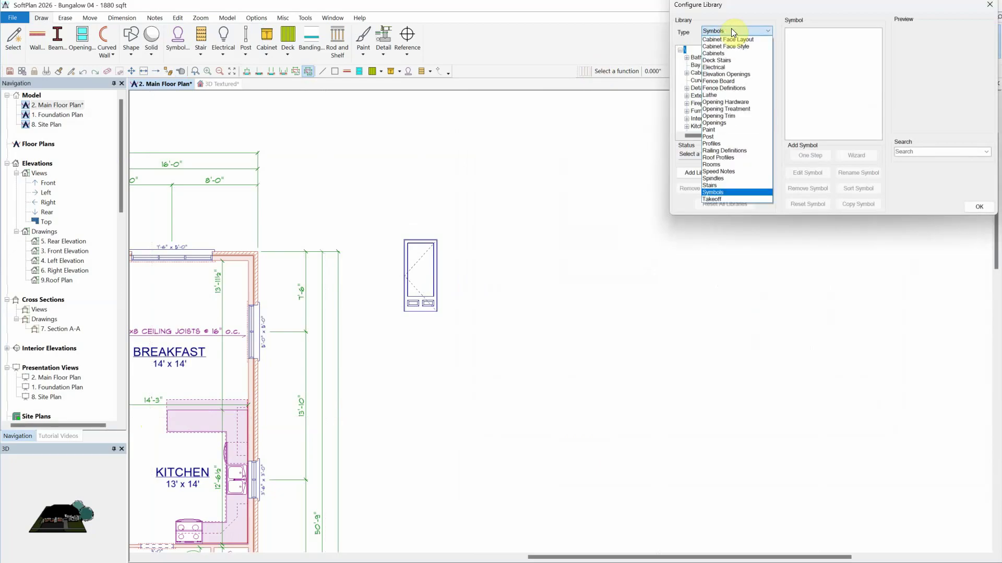
click(715, 123)
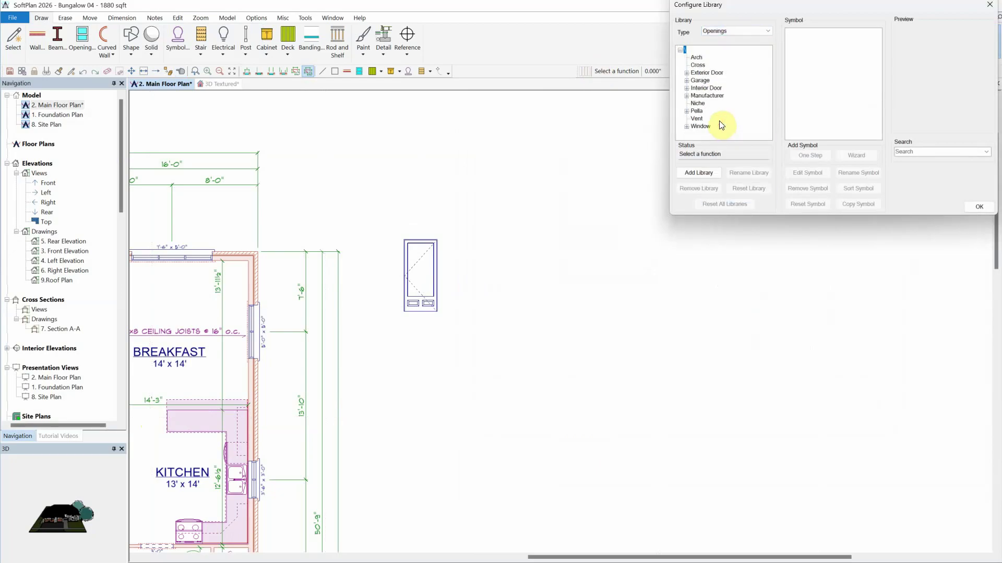
click(686, 72)
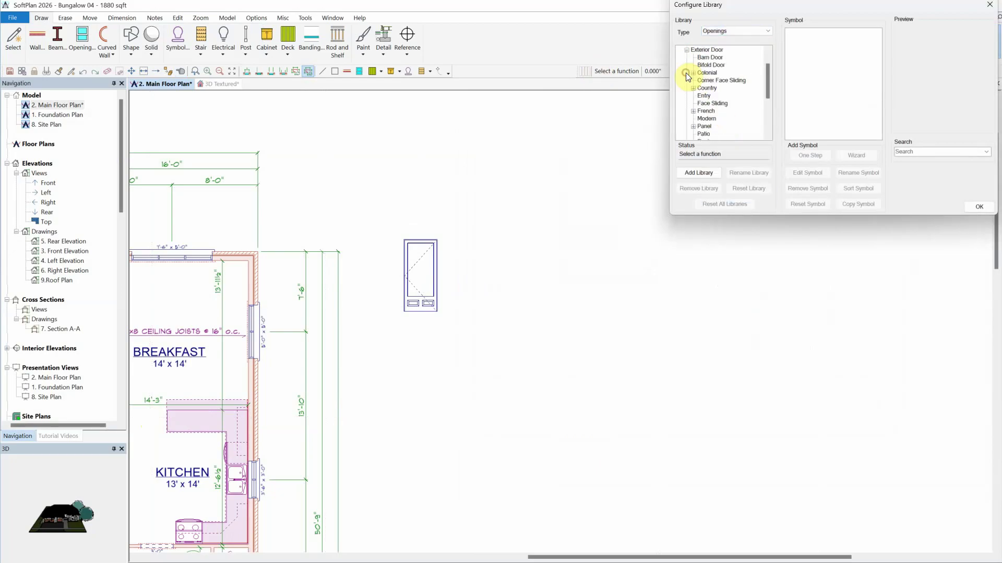
click(706, 111)
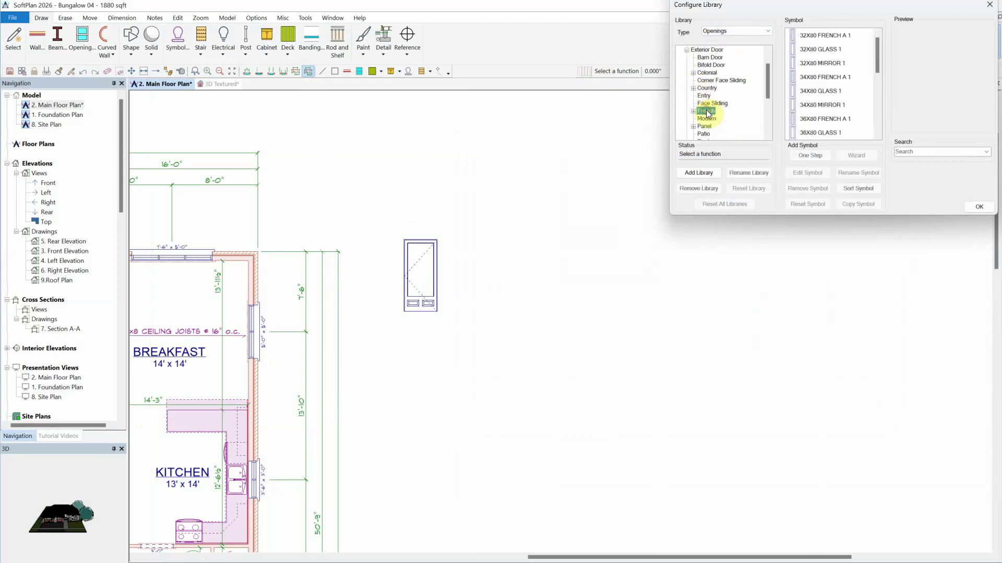
click(810, 156)
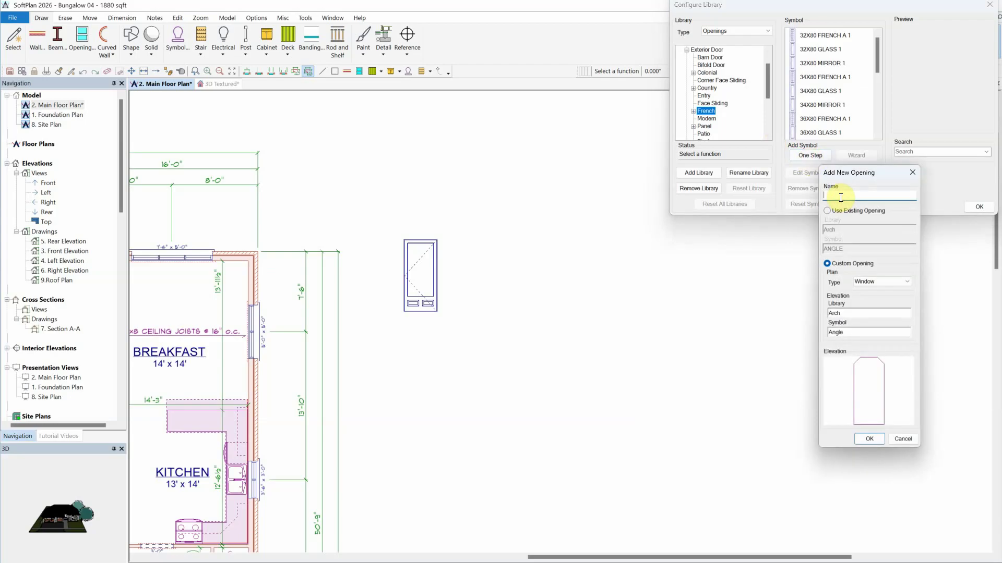
Name the new opening '32X80 FRENCH PANEL' and make it a door in plan.
key(Caps_Lock)
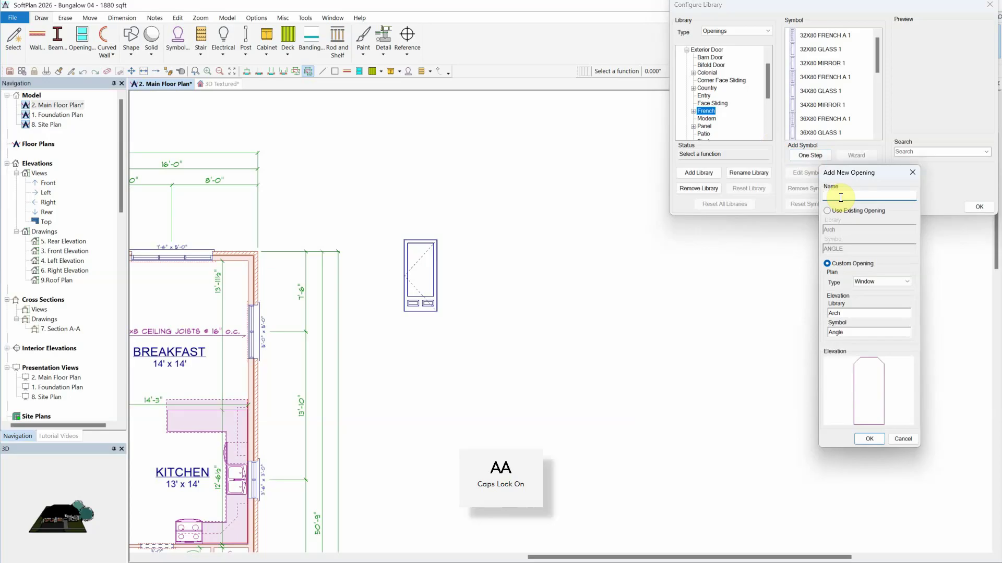
text(32X8)
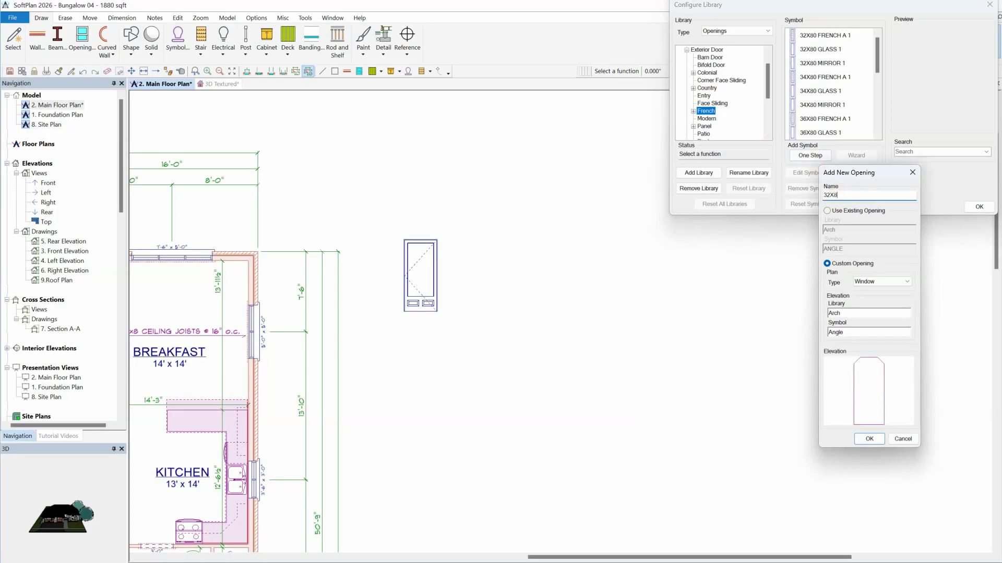
text(0 FRENCH PANEL)
click(878, 281)
click(872, 295)
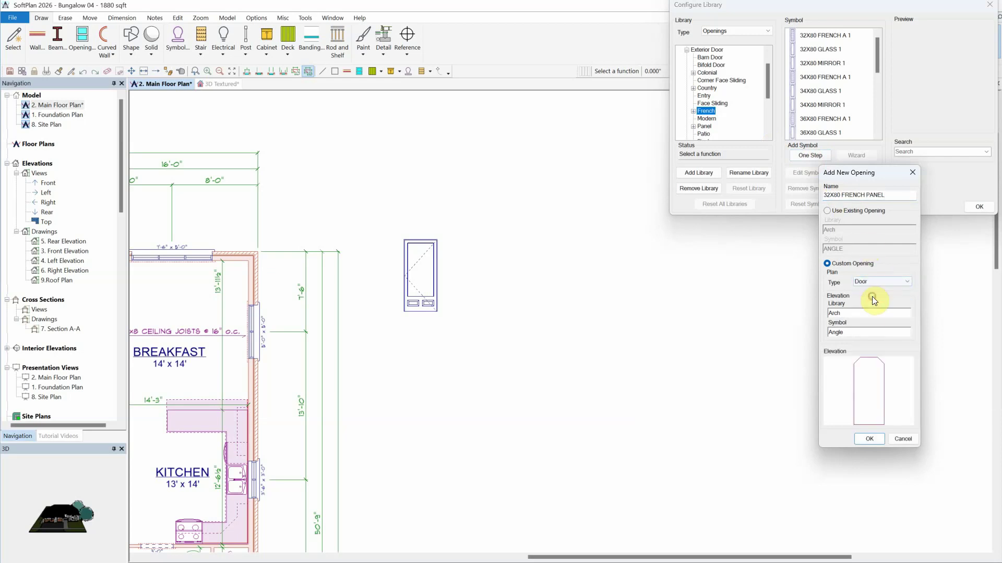
Assign the Door library's French Panel elevation and confirm the new opening.
click(867, 311)
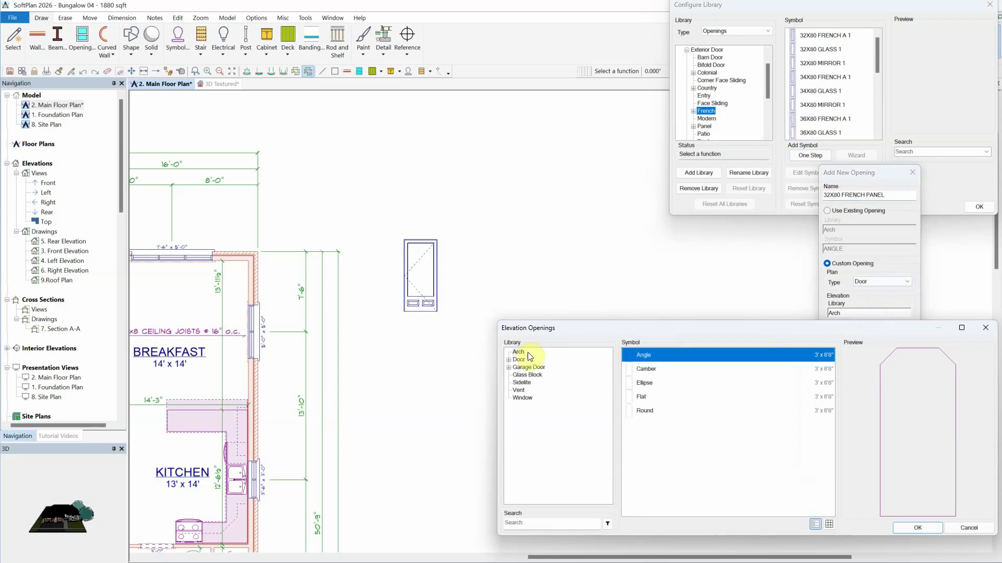
click(508, 360)
click(519, 359)
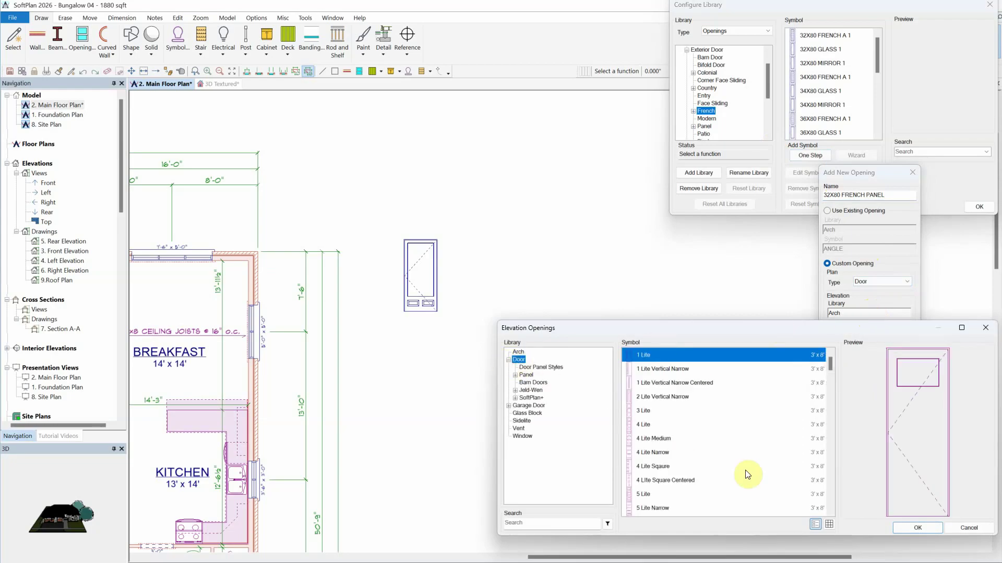
drag(828, 365, 836, 437)
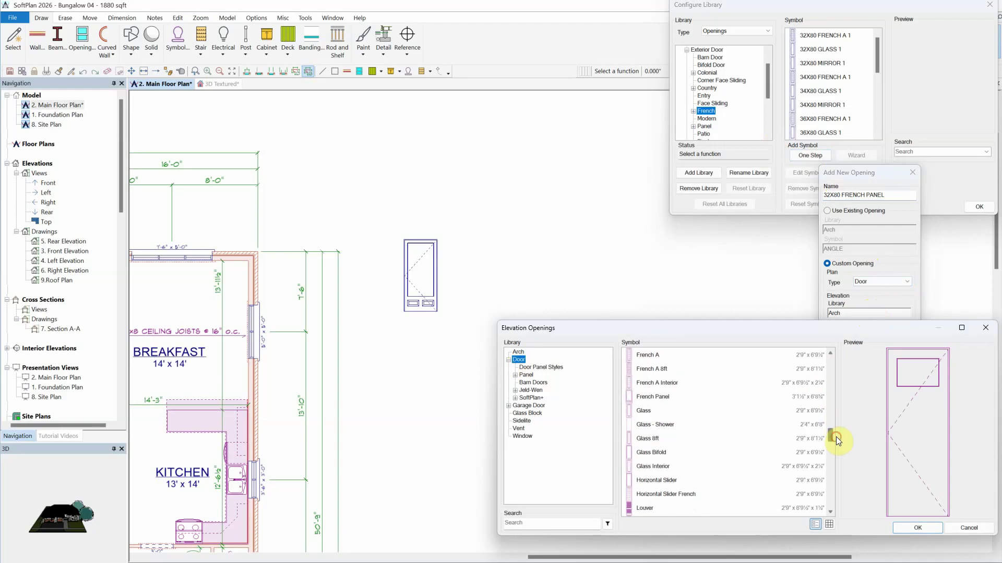
click(668, 399)
click(917, 528)
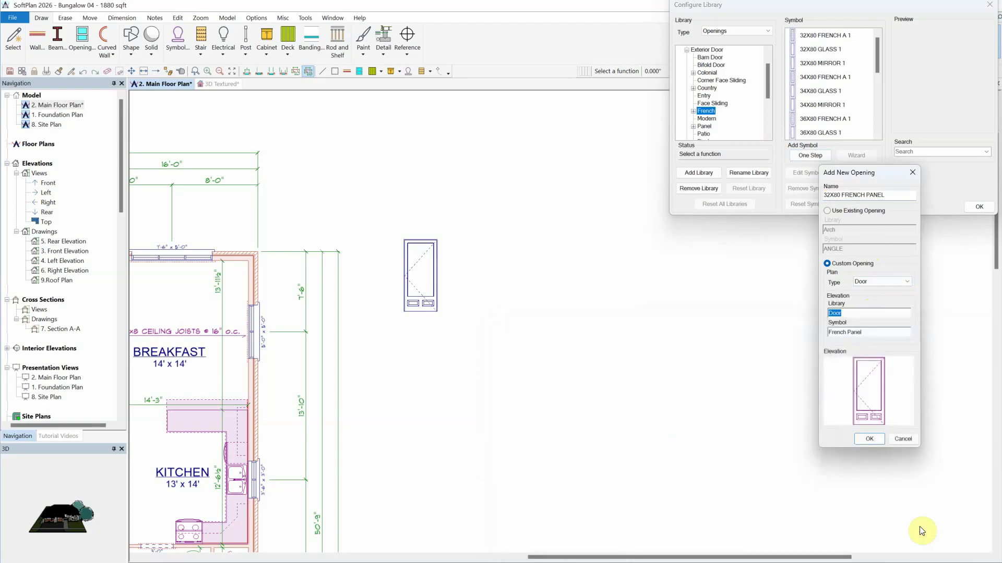
click(877, 441)
Confirm the 32X80 FRENCH PANEL door component is 2' 8" wide and add it to the library.
click(943, 516)
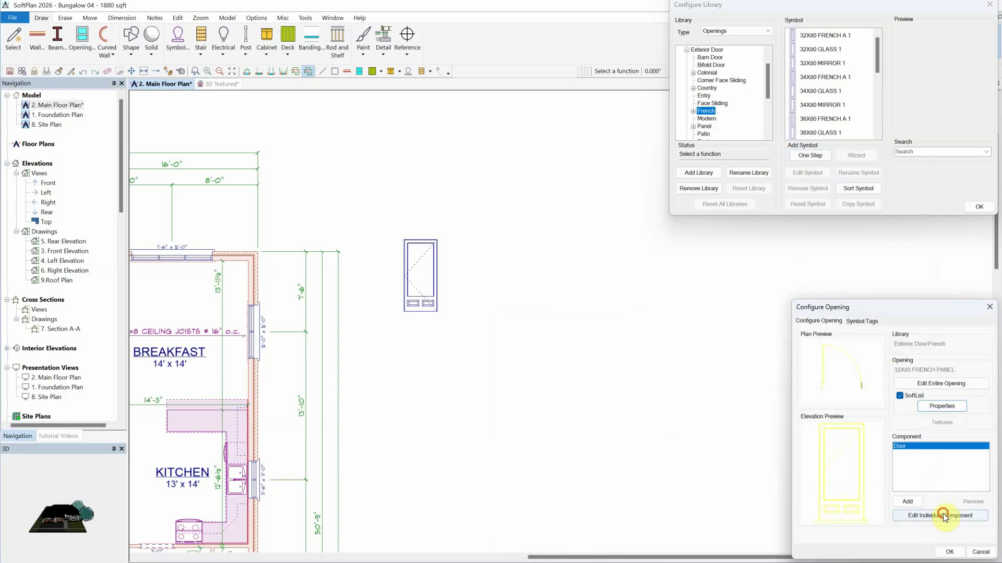
click(950, 385)
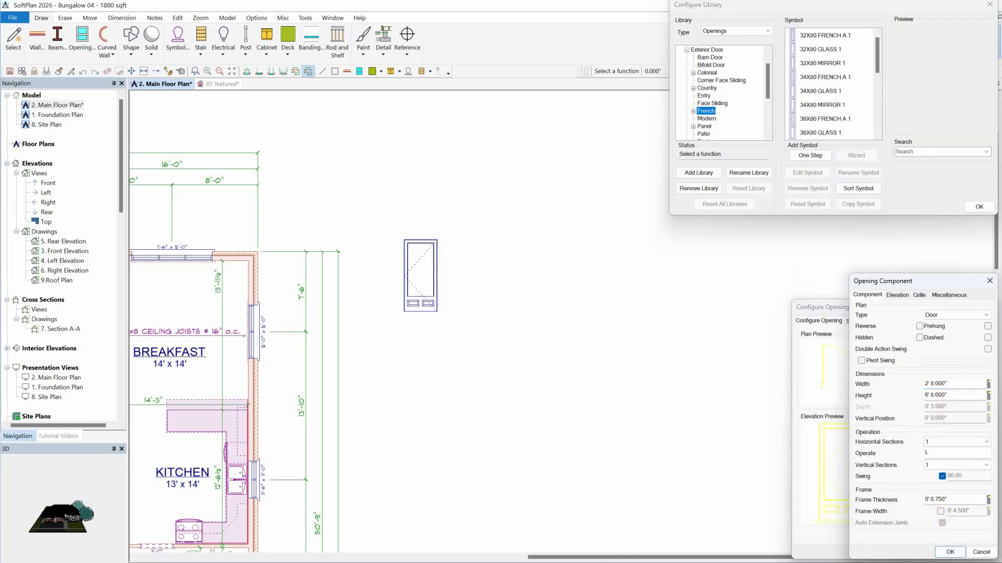
click(950, 552)
click(949, 552)
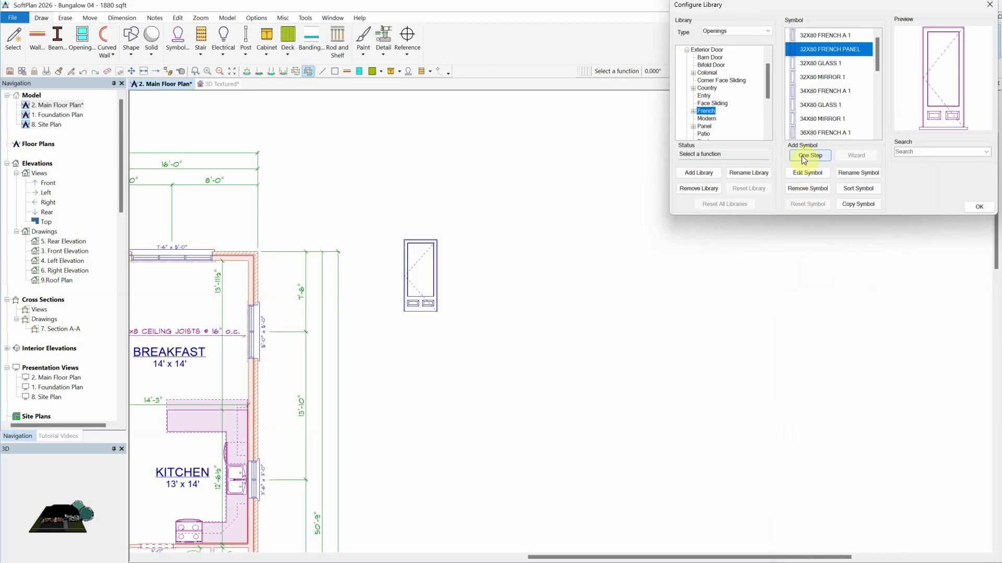
Add a 36X80 FRENCH PANEL opening with a 3'-wide door to the French library.
click(802, 155)
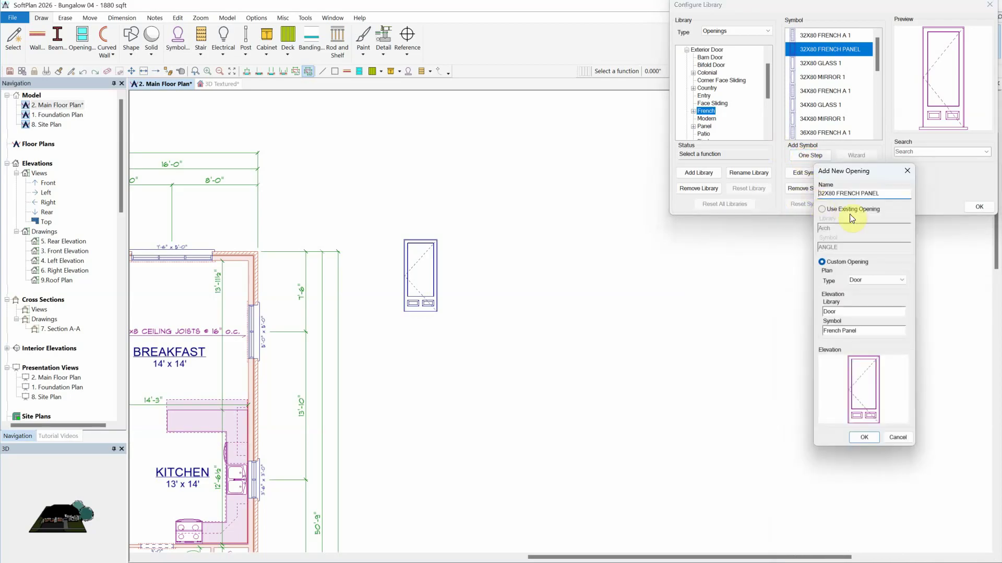
drag(821, 193, 825, 193)
text(6)
click(864, 437)
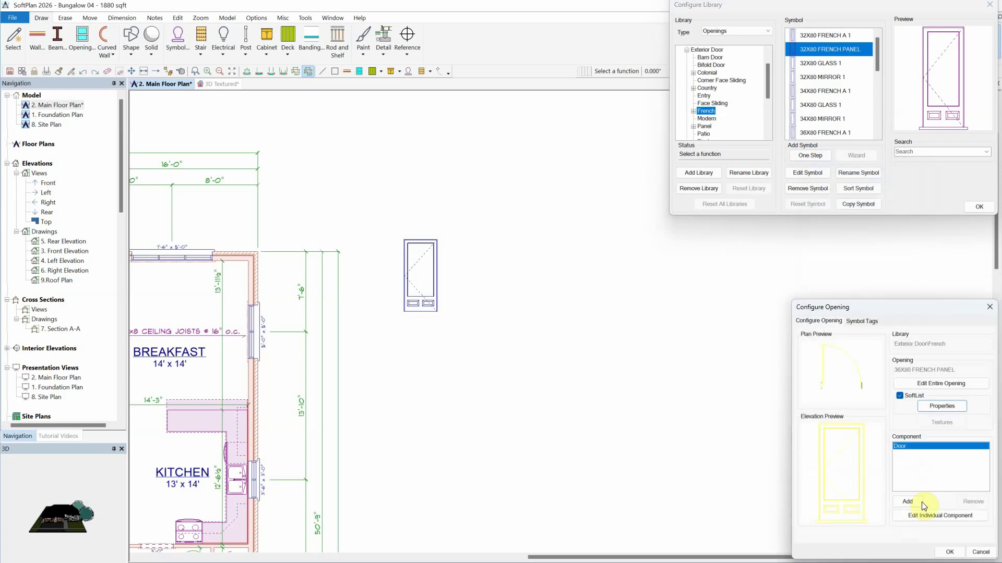
click(932, 518)
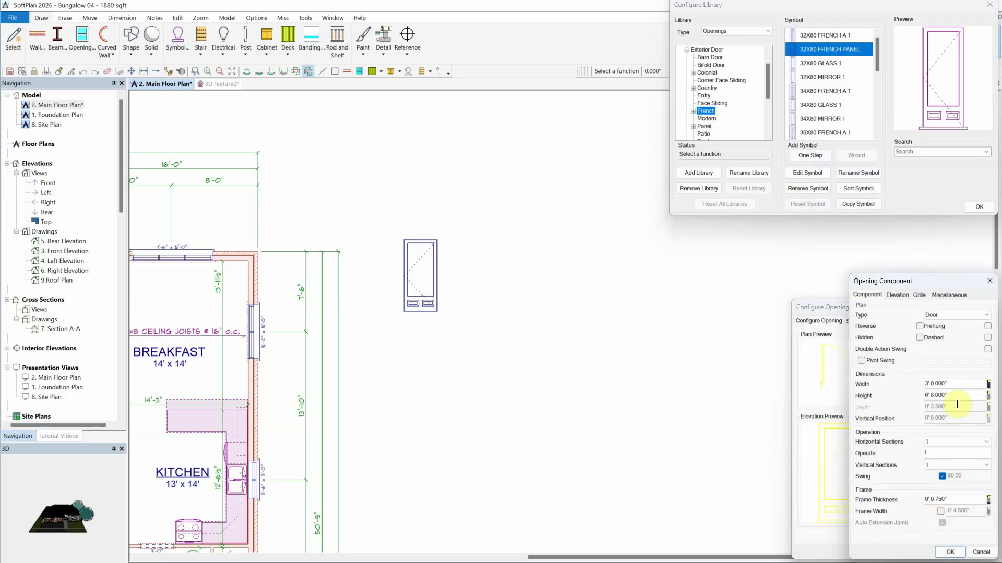
click(950, 552)
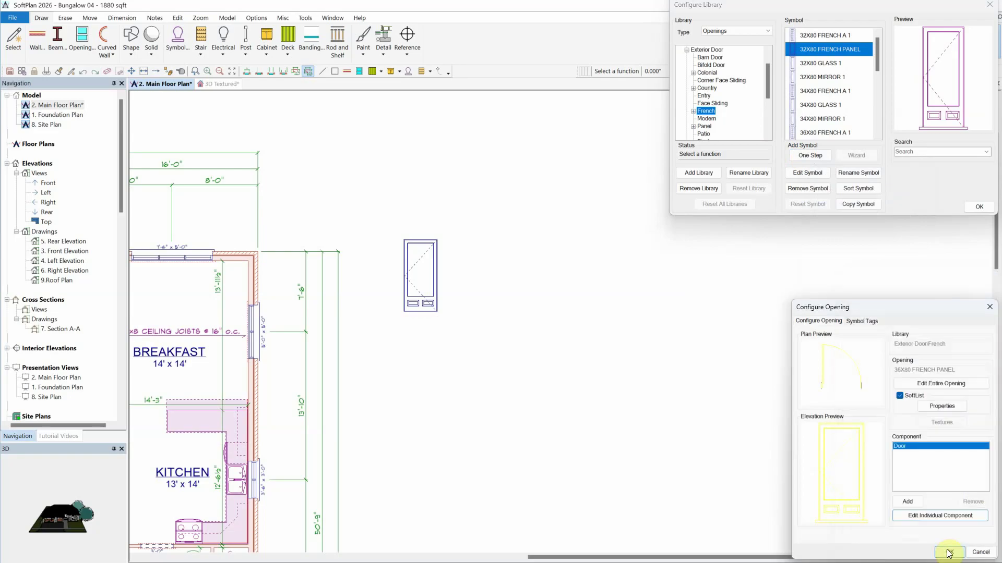
click(948, 551)
Place the 36X80 FRENCH PANEL door in the Breakfast room wall by the deck and view it in textured 3D.
click(980, 206)
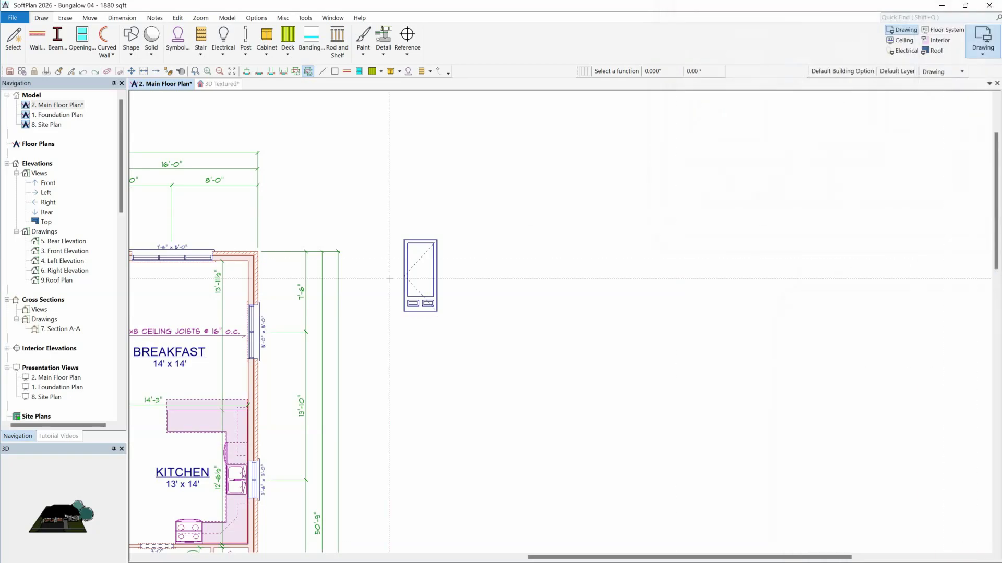
click(245, 301)
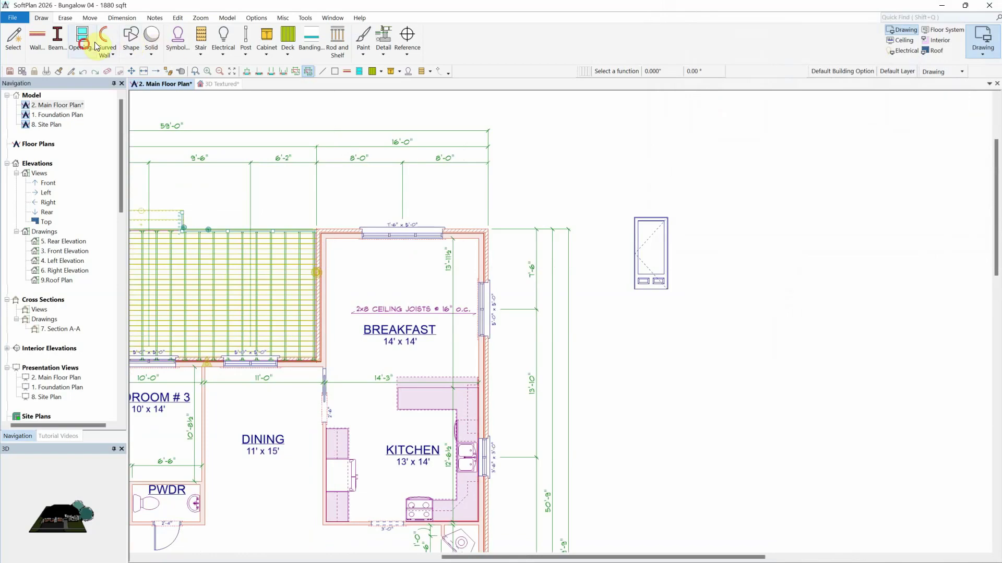
click(85, 46)
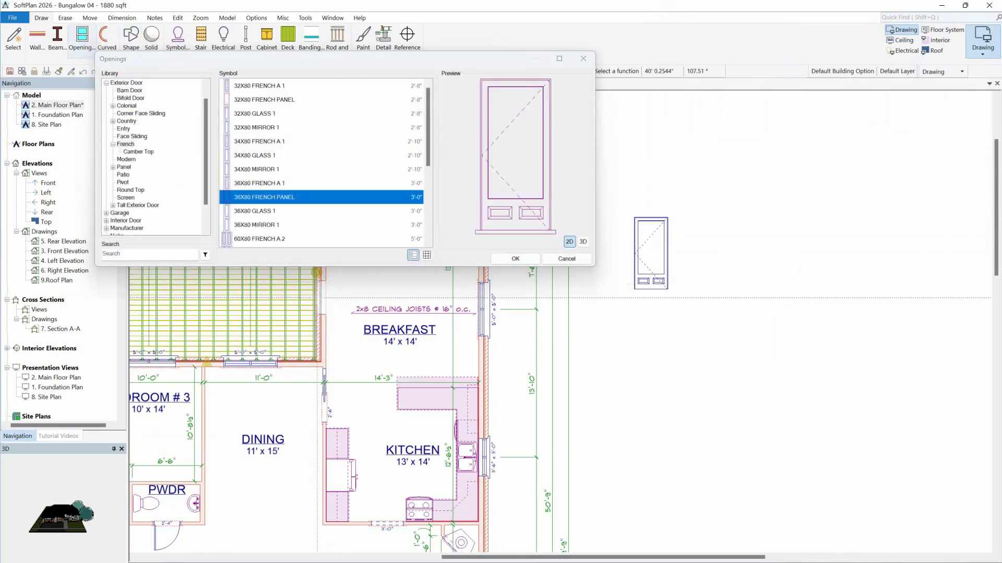
click(515, 258)
click(214, 84)
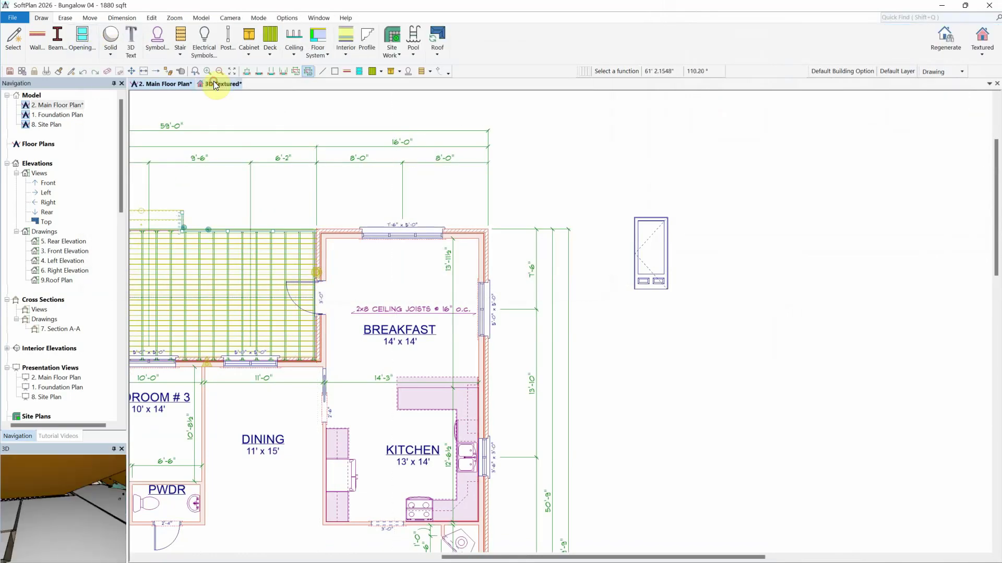
Detach the rear door from its library product code and set its width to 2' 6".
click(518, 358)
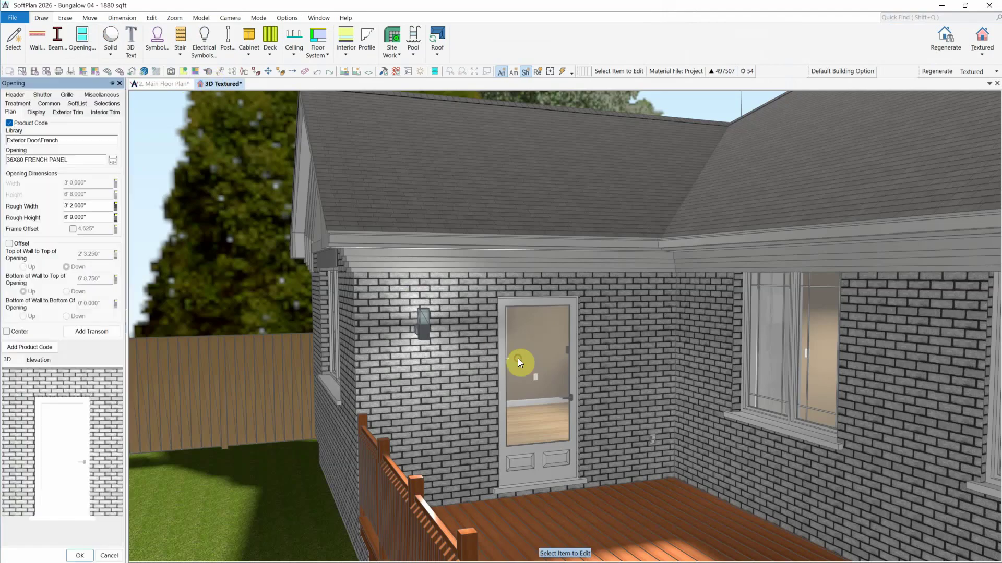
click(28, 125)
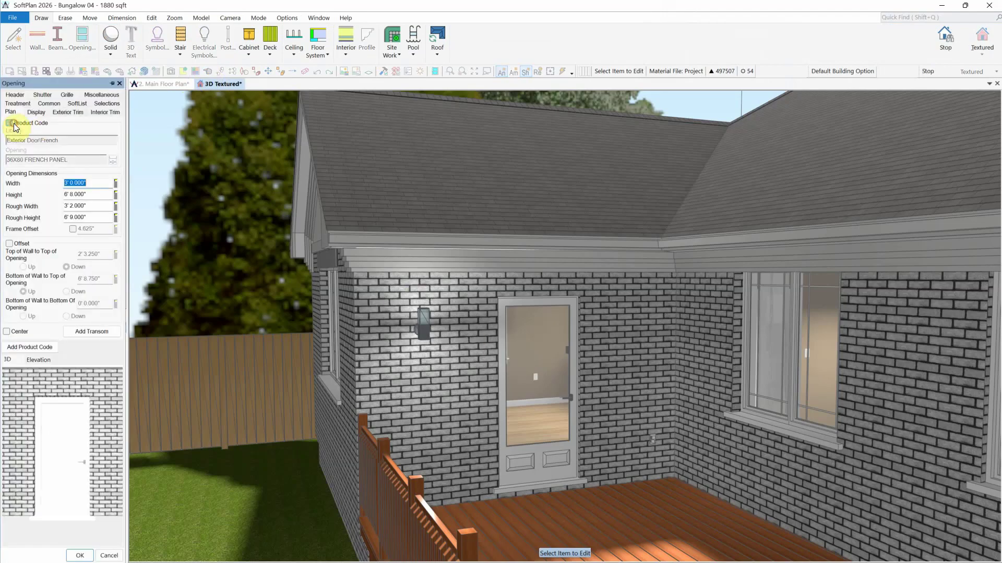
click(78, 182)
text(2'6)
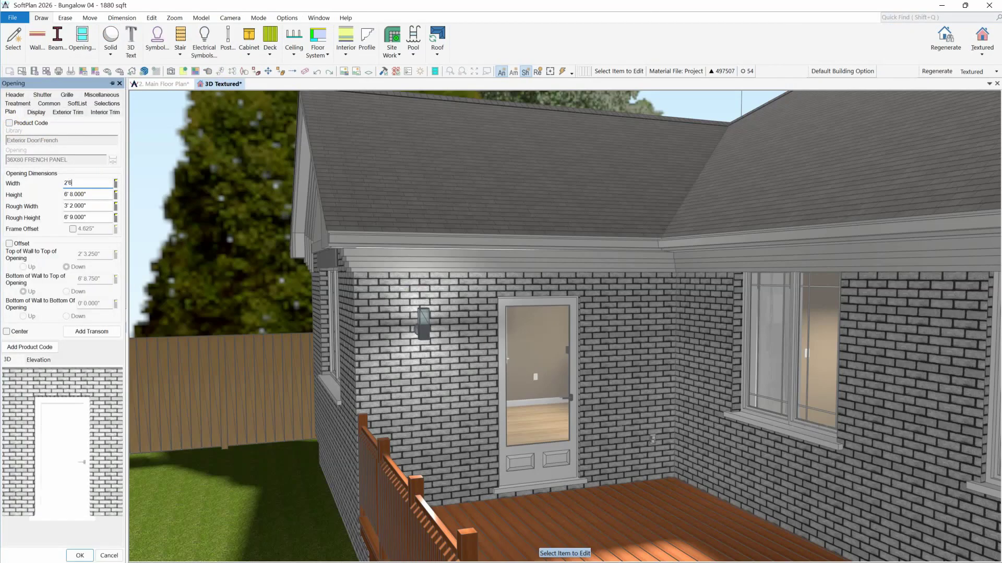
key(Return)
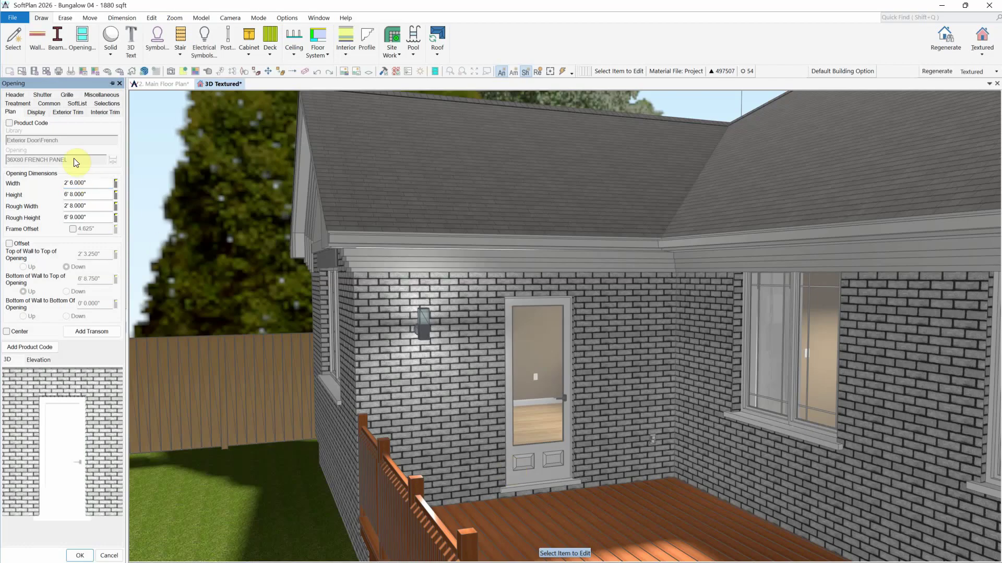
Split the door into two horizontal sections and widen it to 5'.
click(41, 116)
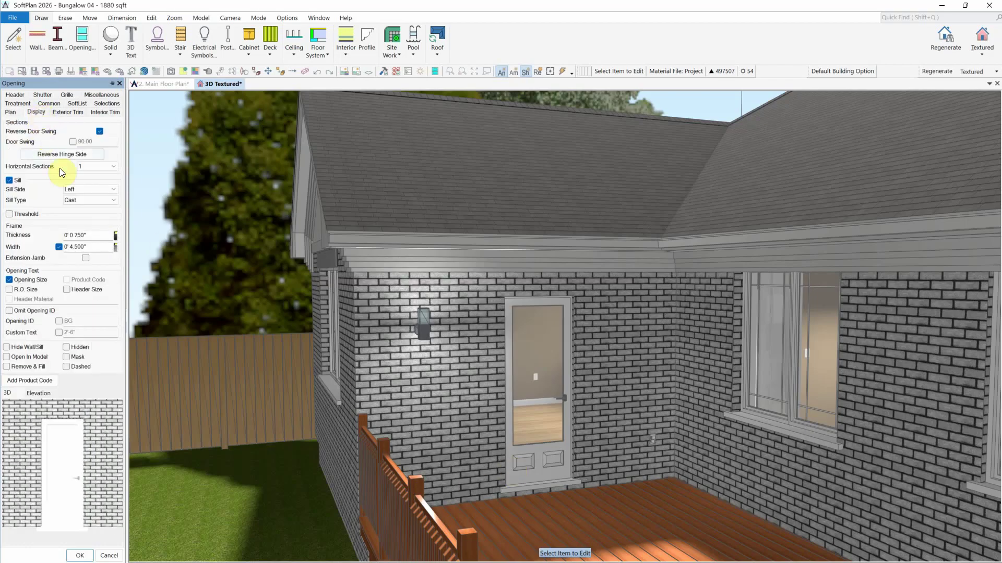
click(110, 167)
click(86, 183)
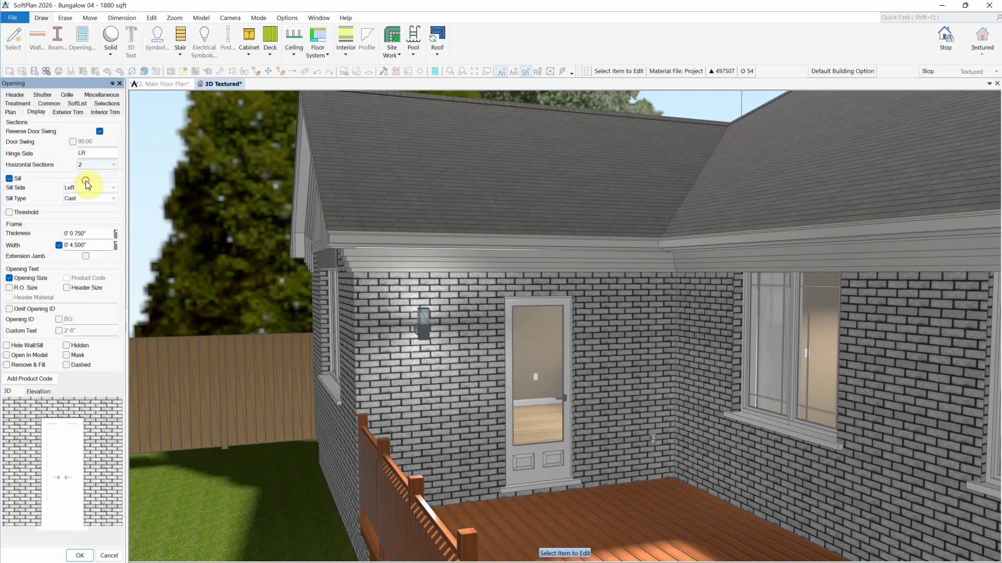
click(10, 111)
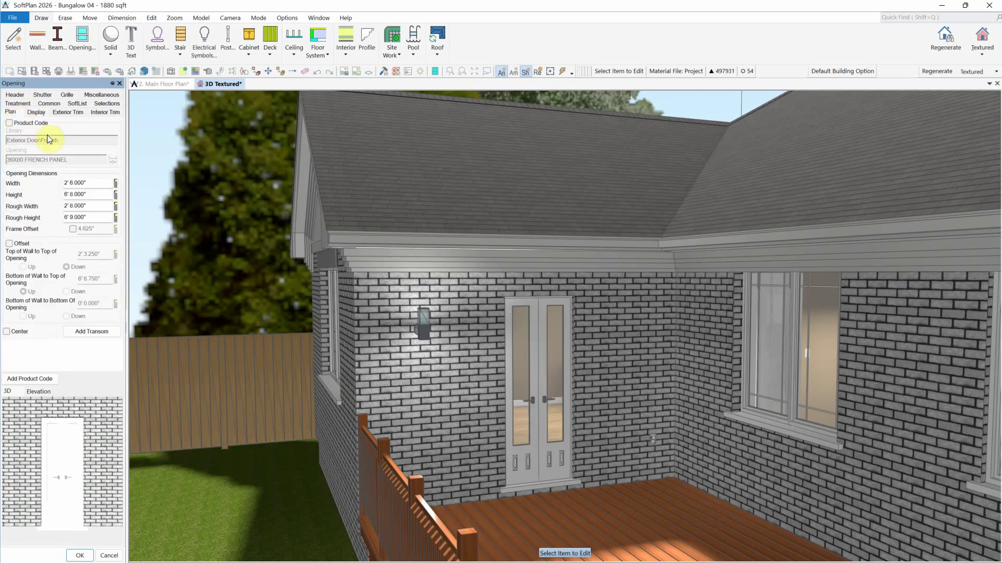
click(99, 182)
text(5')
key(Return)
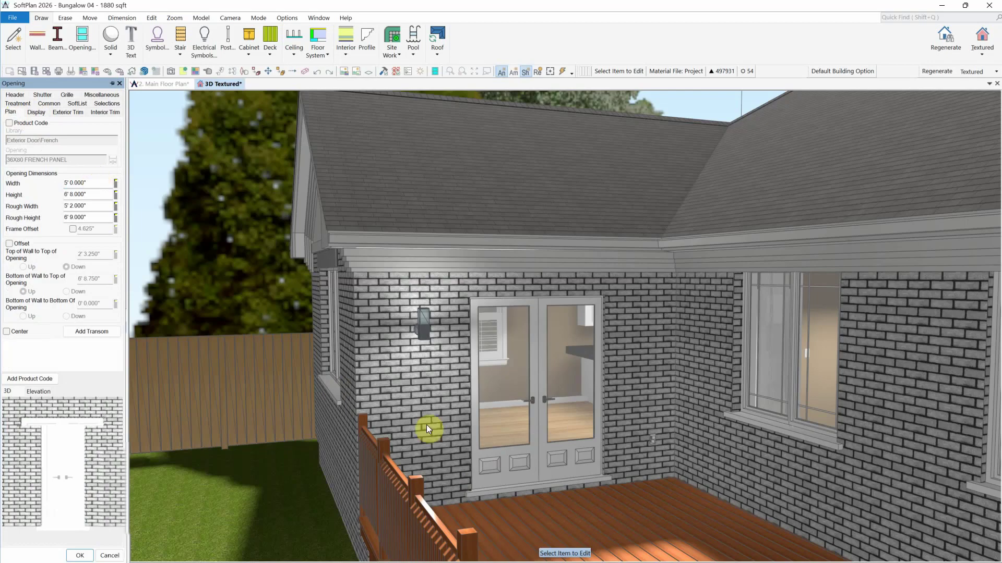
Turn on a Prairie grille with horizontal bars spaced 5".
click(62, 95)
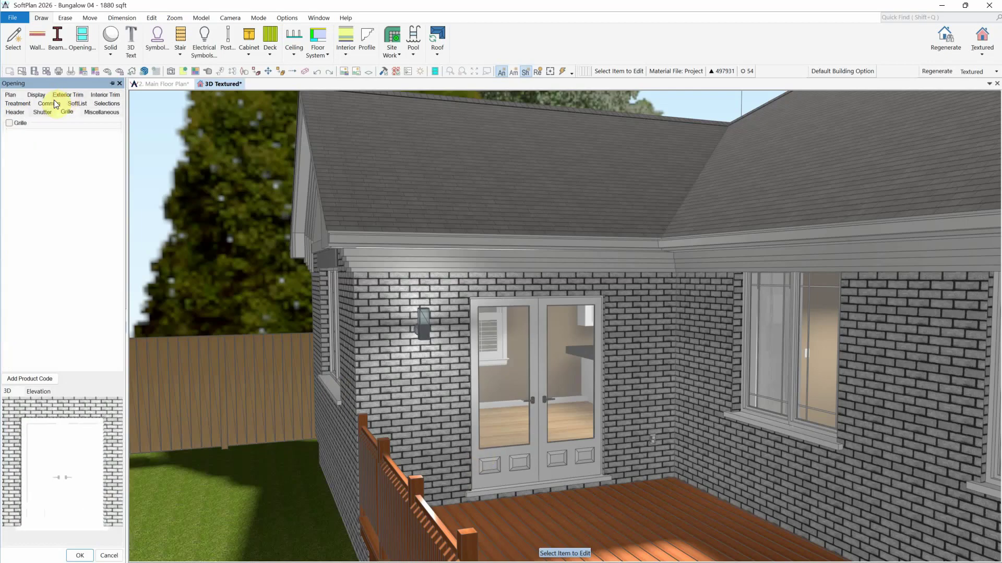
click(20, 124)
click(66, 132)
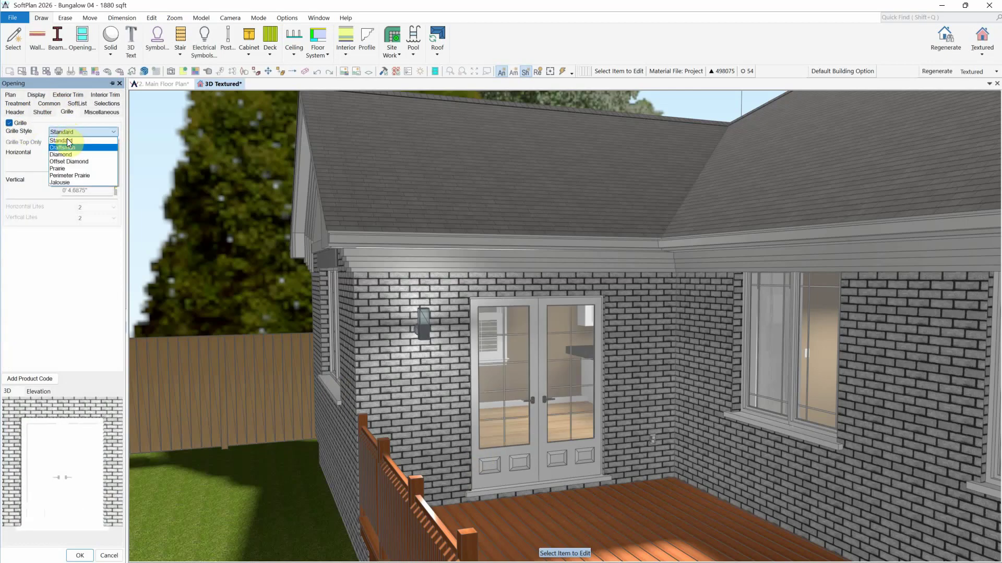
click(67, 166)
click(73, 152)
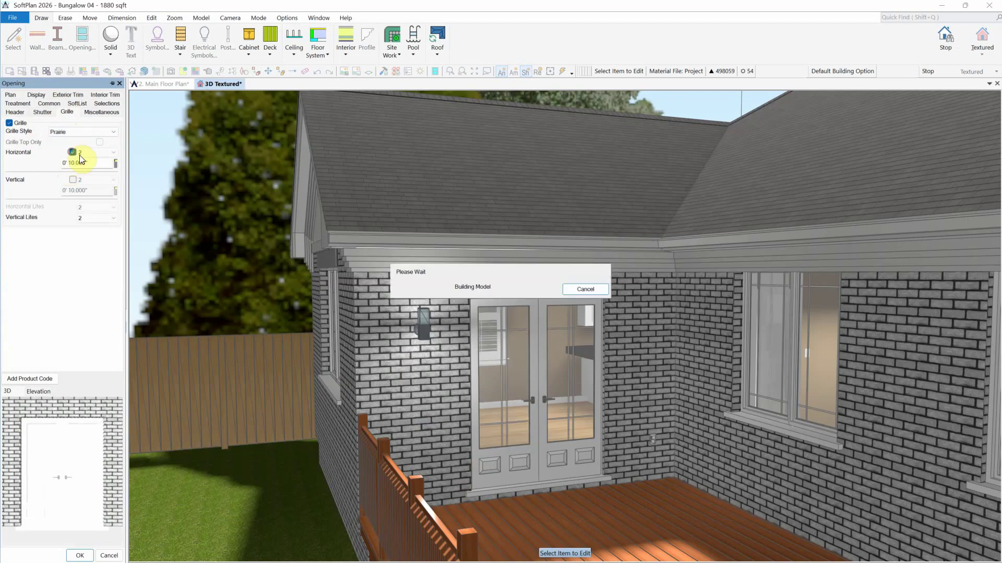
click(91, 162)
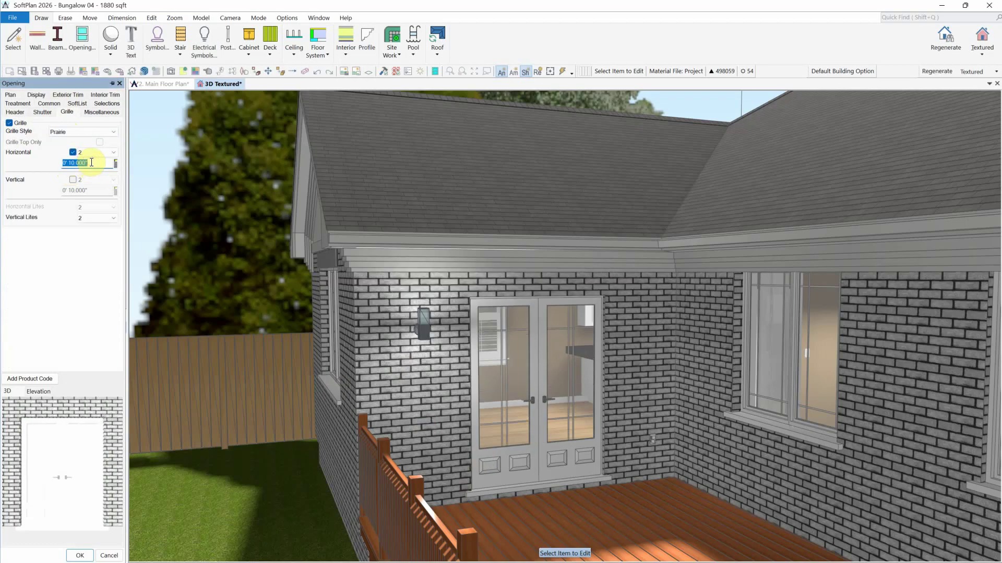
text(5)
key(Tab)
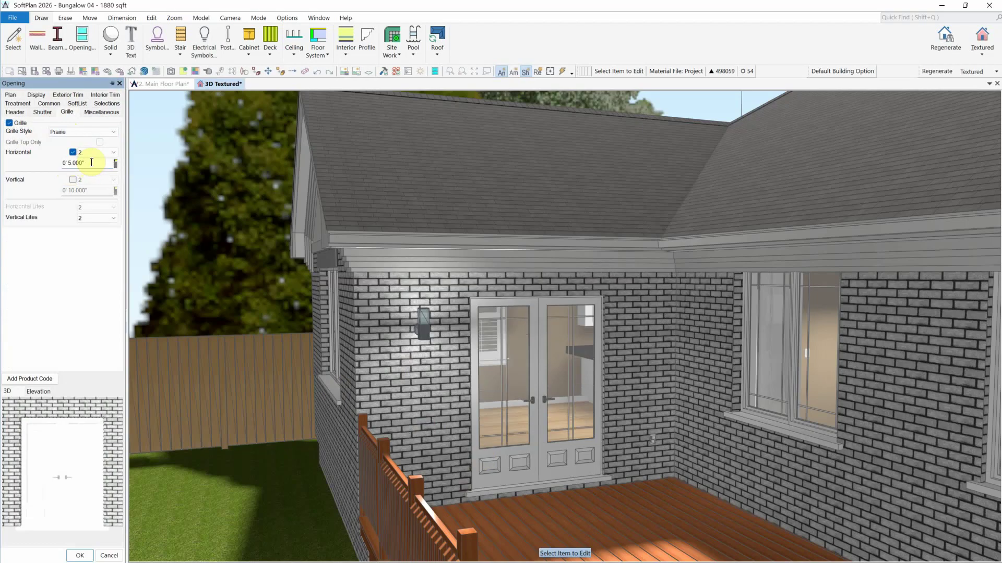
Add vertical grille bars at 5" spacing and accept the door changes.
click(73, 180)
click(88, 191)
text(5")
key(Tab)
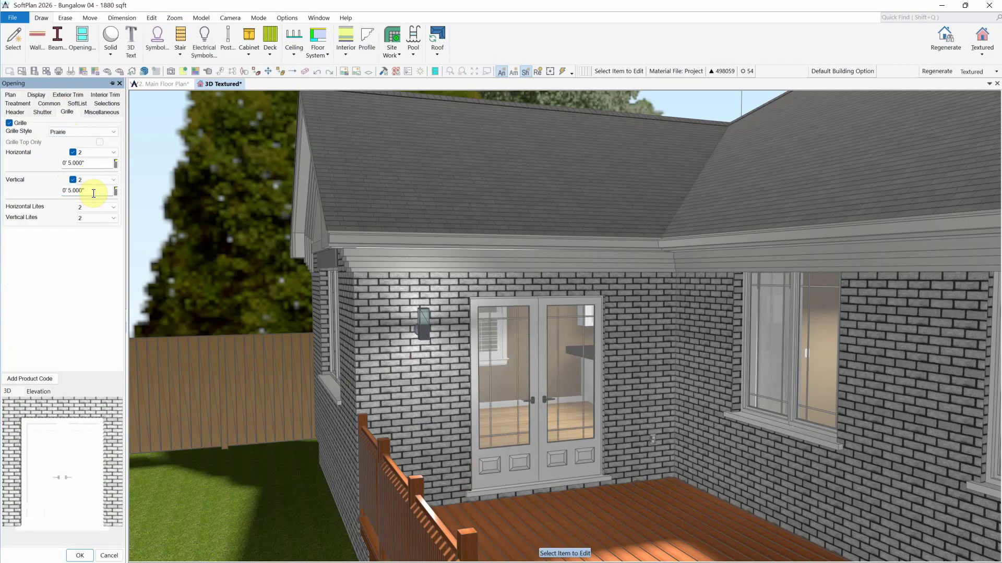
click(80, 555)
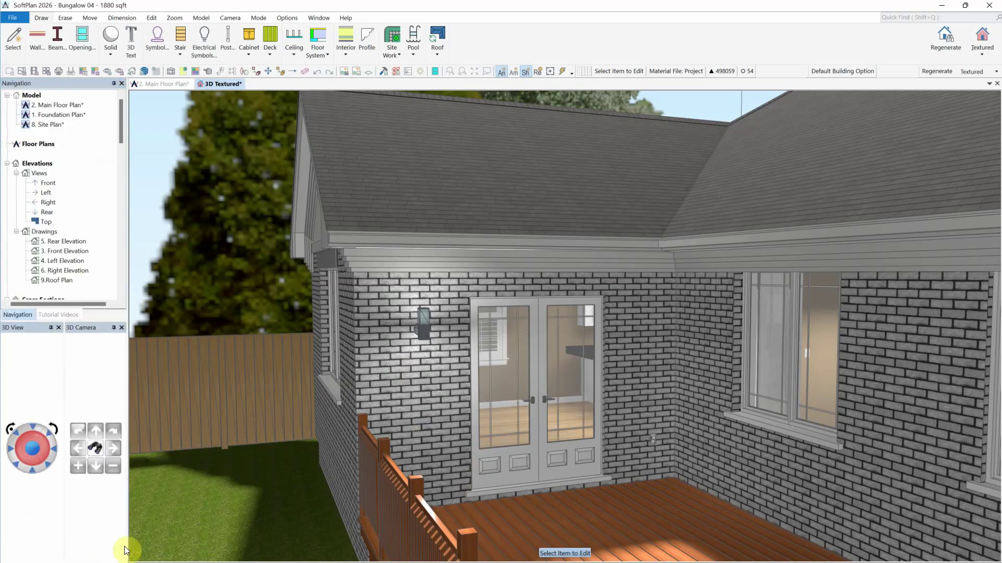